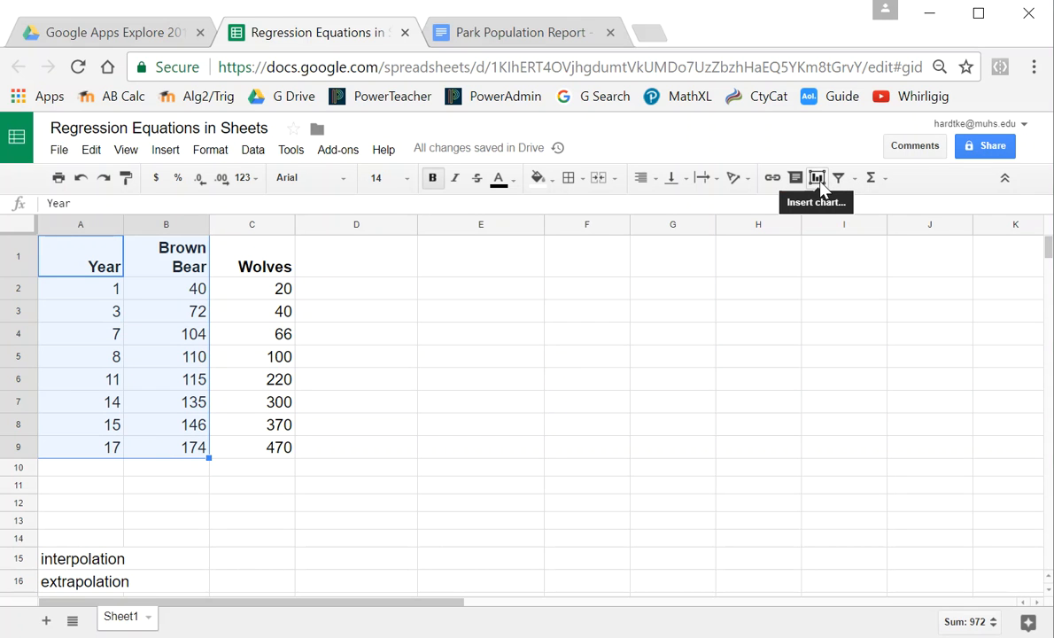
Insert a chart of the selected Year and Brown Bear data (A1:B9) and make it a scatter chart
{"action": "left_click", "coordinate": [817, 178]}
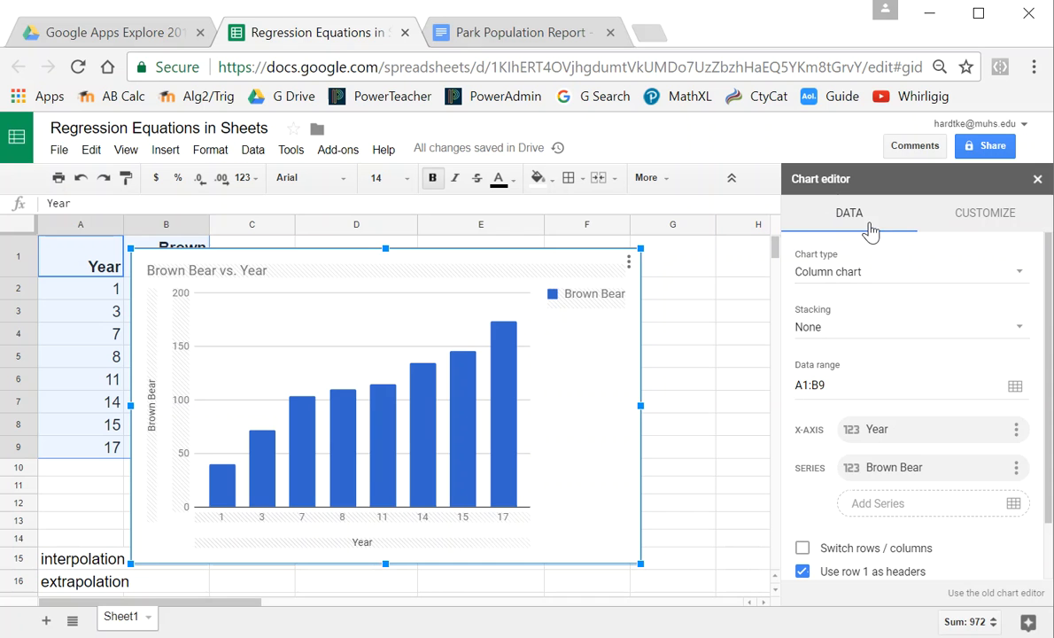
{"action": "left_click", "coordinate": [1019, 275]}
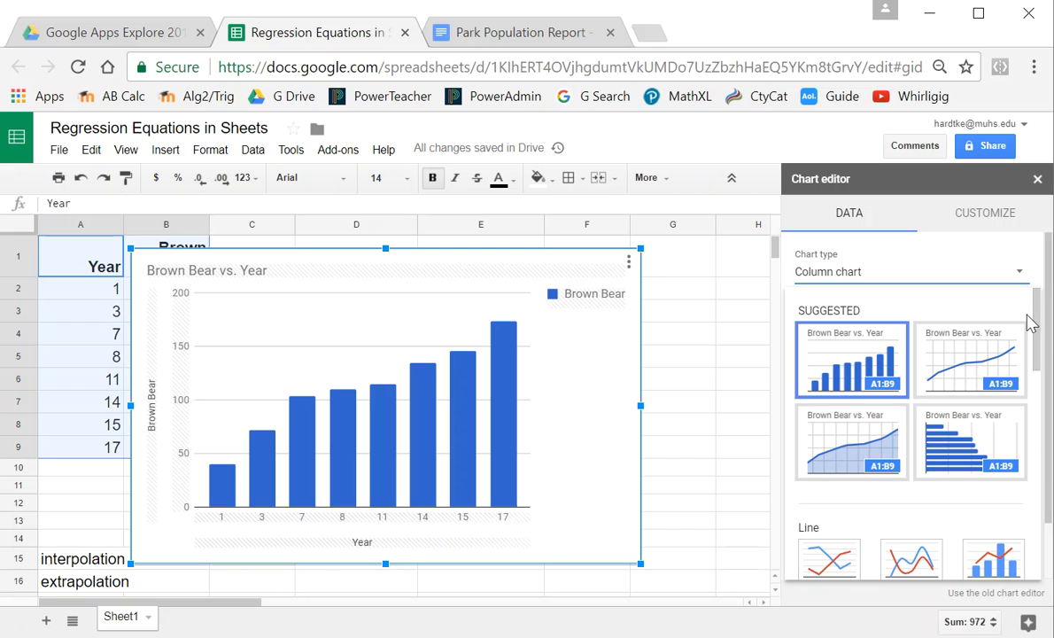
{"action": "left_click_drag", "start_coordinate": [1031, 305], "coordinate": [1040, 478]}
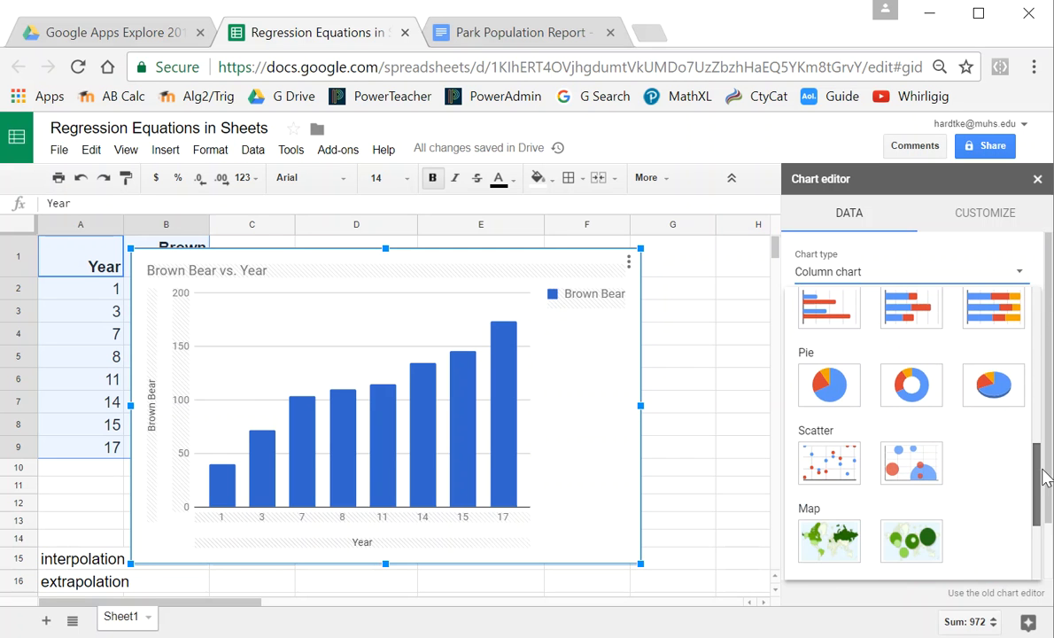
{"action": "left_click", "coordinate": [841, 461]}
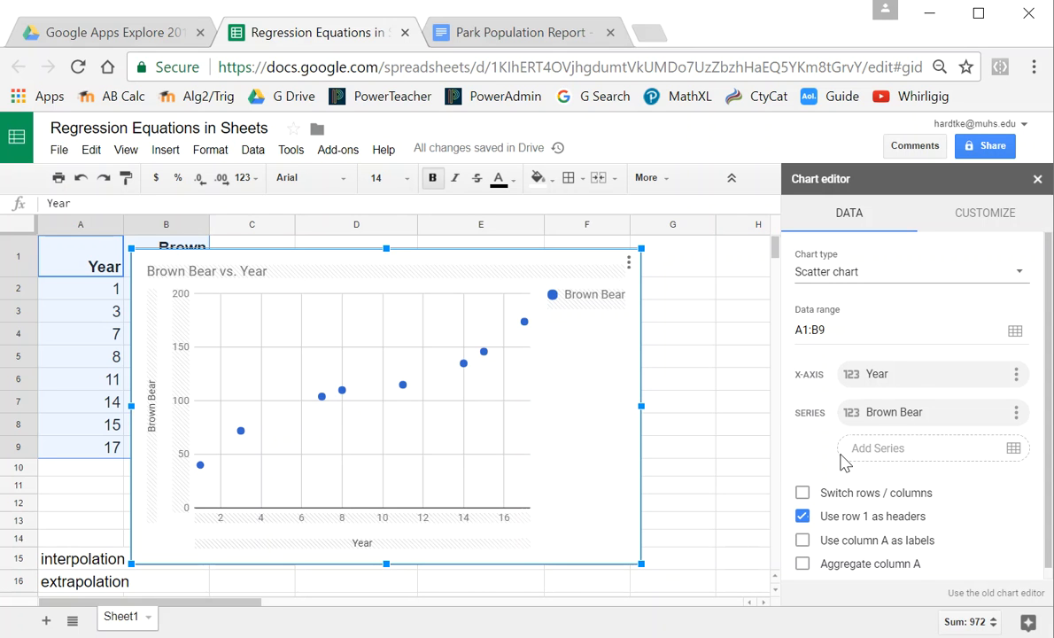
Format the Brown Bear series points as diamonds with a point size of 14px
{"action": "left_click", "coordinate": [989, 215]}
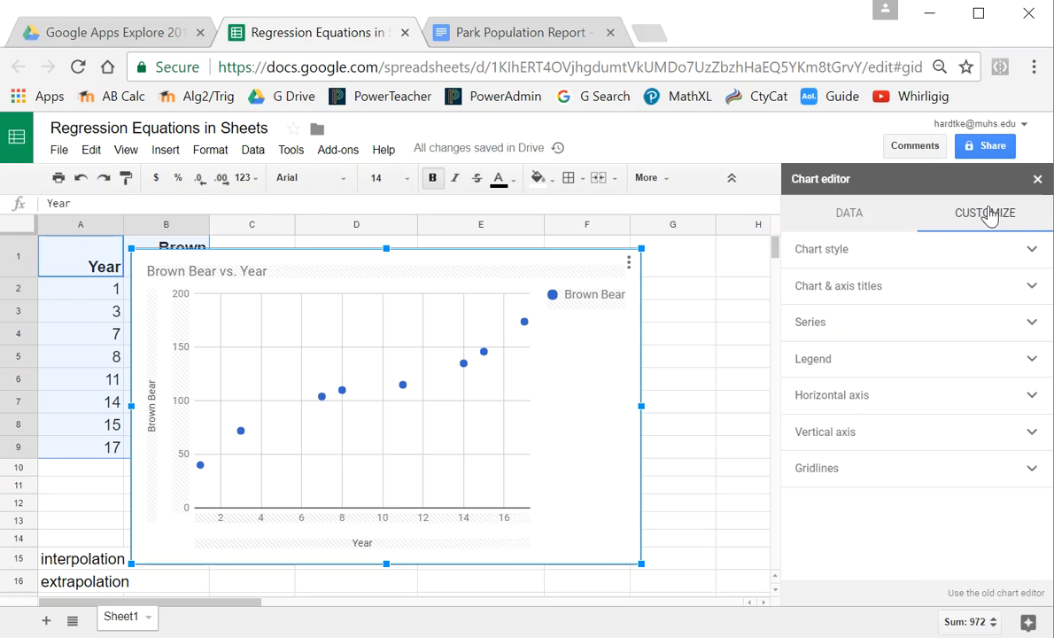
{"action": "left_click", "coordinate": [1031, 324]}
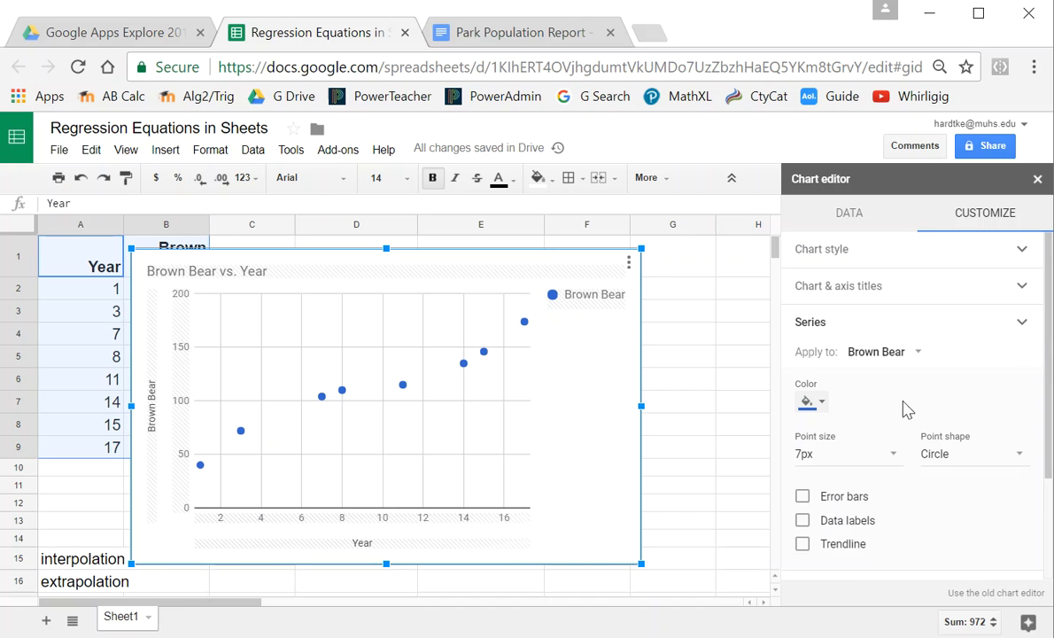
{"action": "left_click", "coordinate": [895, 455]}
{"action": "left_click", "coordinate": [855, 576]}
{"action": "left_click", "coordinate": [1018, 456]}
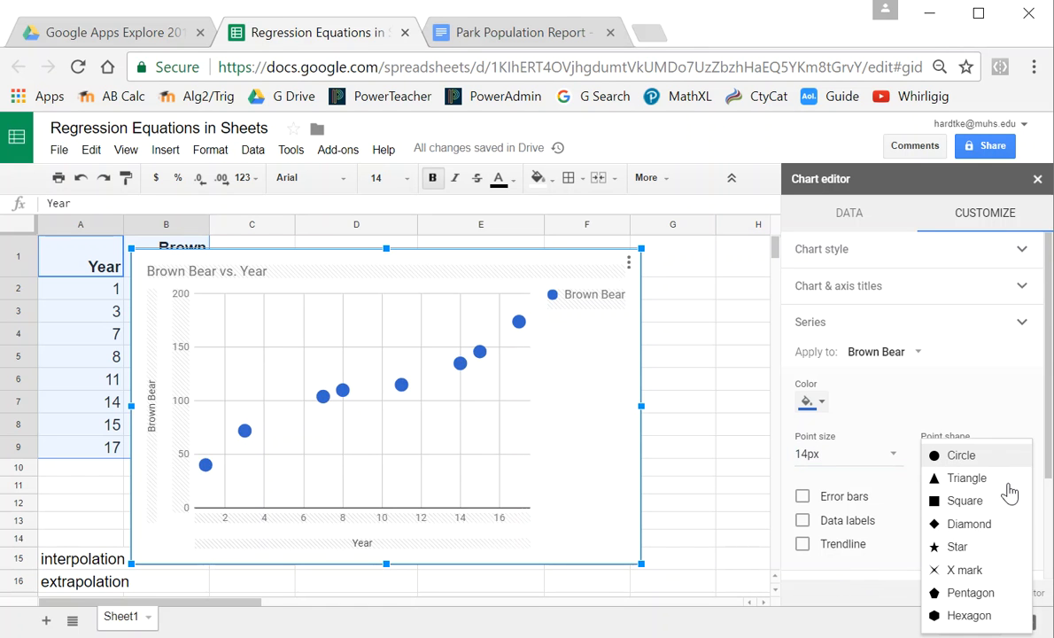
{"action": "left_click", "coordinate": [971, 528]}
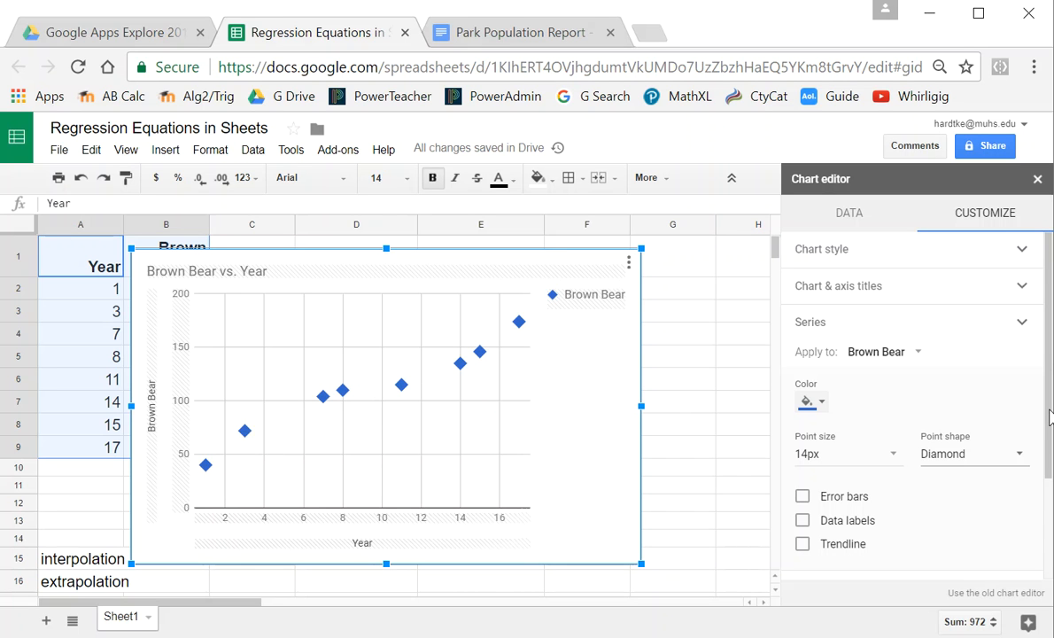
Add a trendline to the Brown Bear series and format it red with a line thickness of 4px
{"action": "scroll", "coordinate": [1045, 417], "scroll_direction": "down", "scroll_amount": 2}
{"action": "scroll", "coordinate": [906, 480], "scroll_direction": "up", "scroll_amount": 2}
{"action": "left_click", "coordinate": [803, 546]}
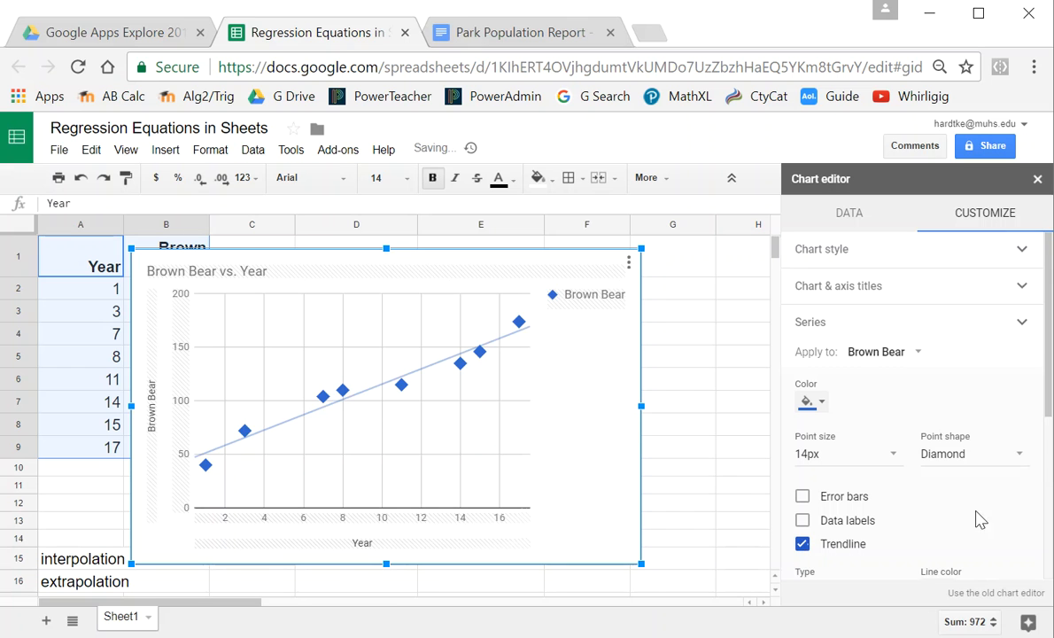
{"action": "scroll", "coordinate": [1046, 403], "scroll_direction": "down", "scroll_amount": 5}
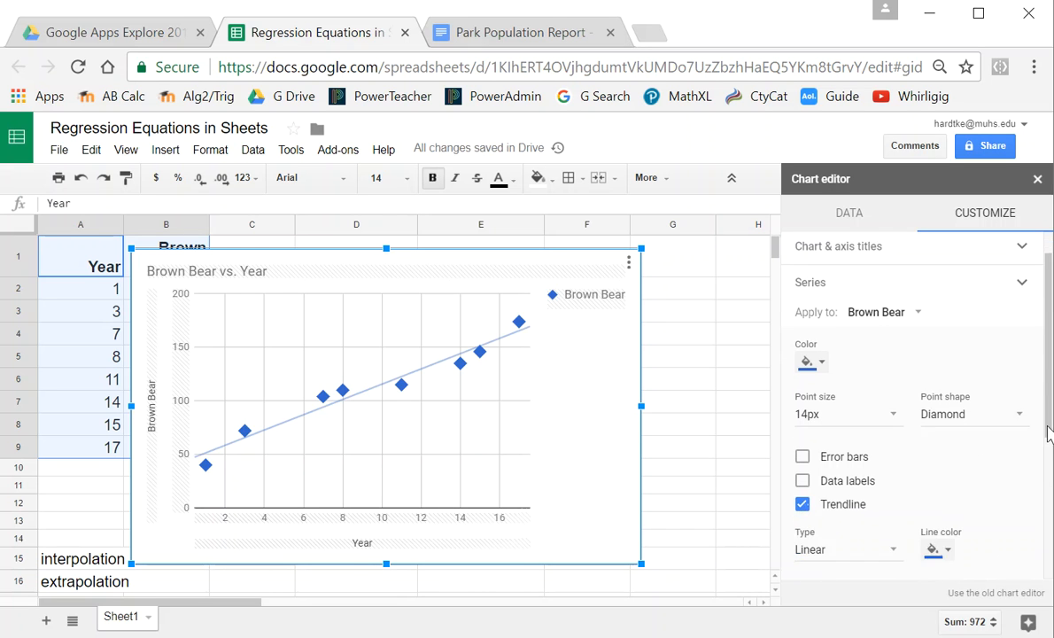
{"action": "scroll", "coordinate": [1046, 403], "scroll_direction": "down", "scroll_amount": 1}
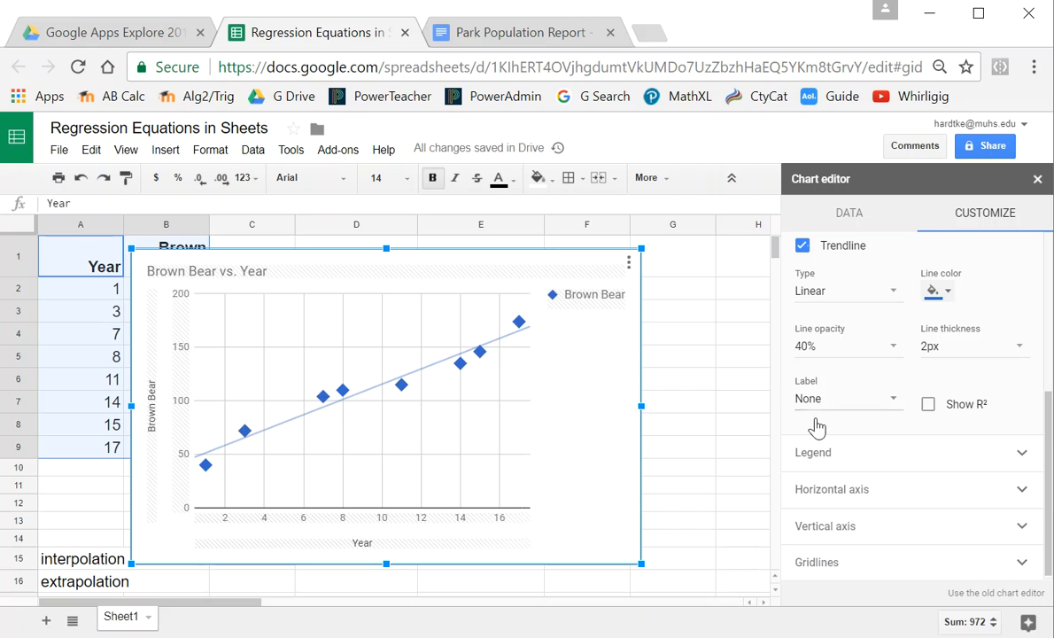
{"action": "left_click", "coordinate": [941, 293]}
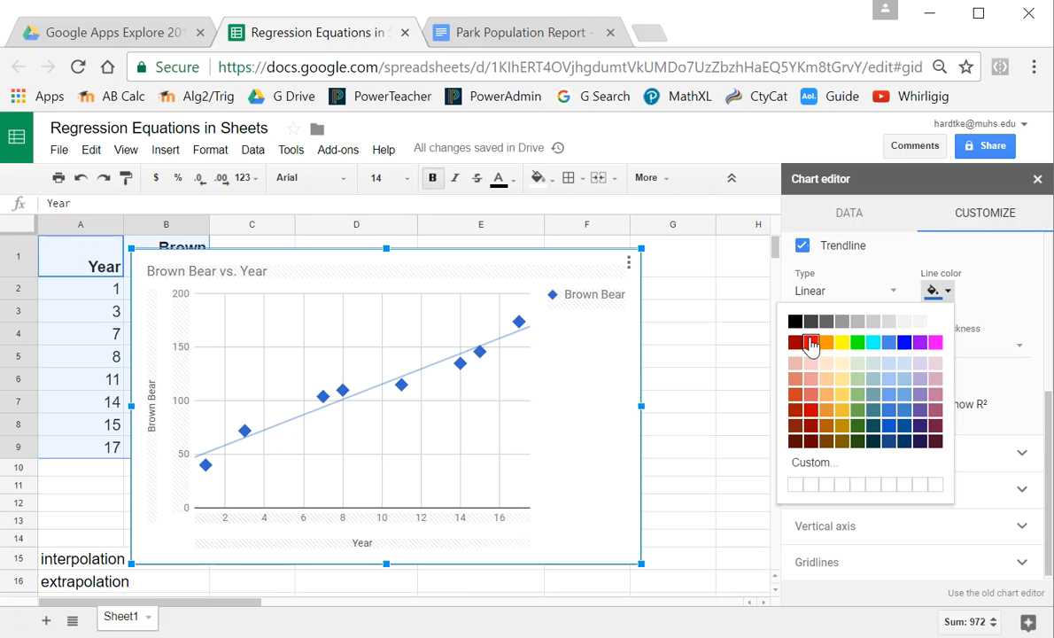
{"action": "left_click", "coordinate": [811, 342]}
{"action": "left_click", "coordinate": [1019, 348]}
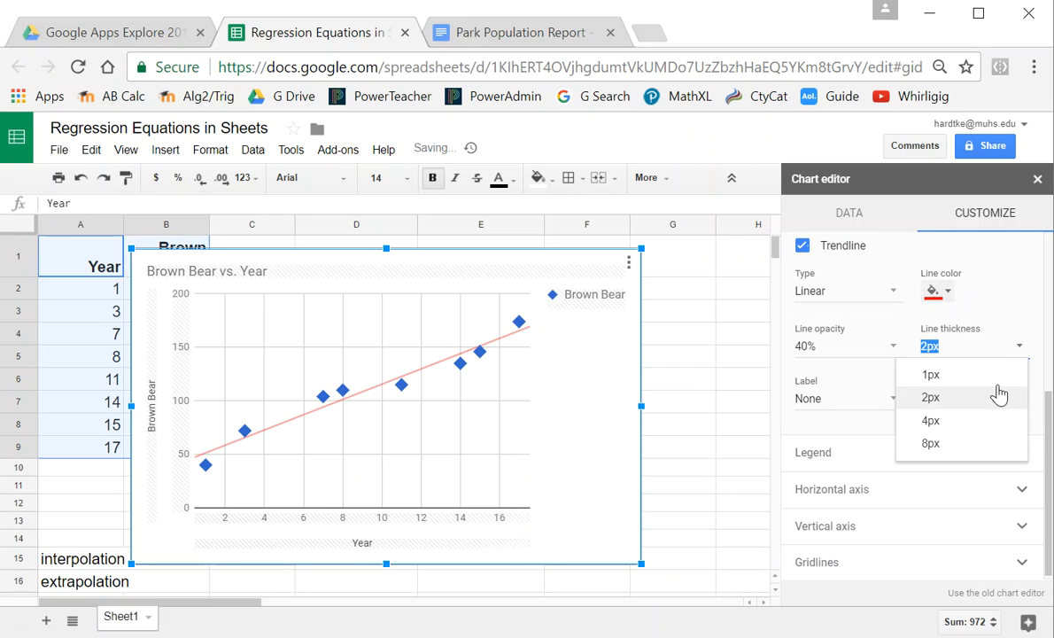
{"action": "left_click", "coordinate": [986, 434]}
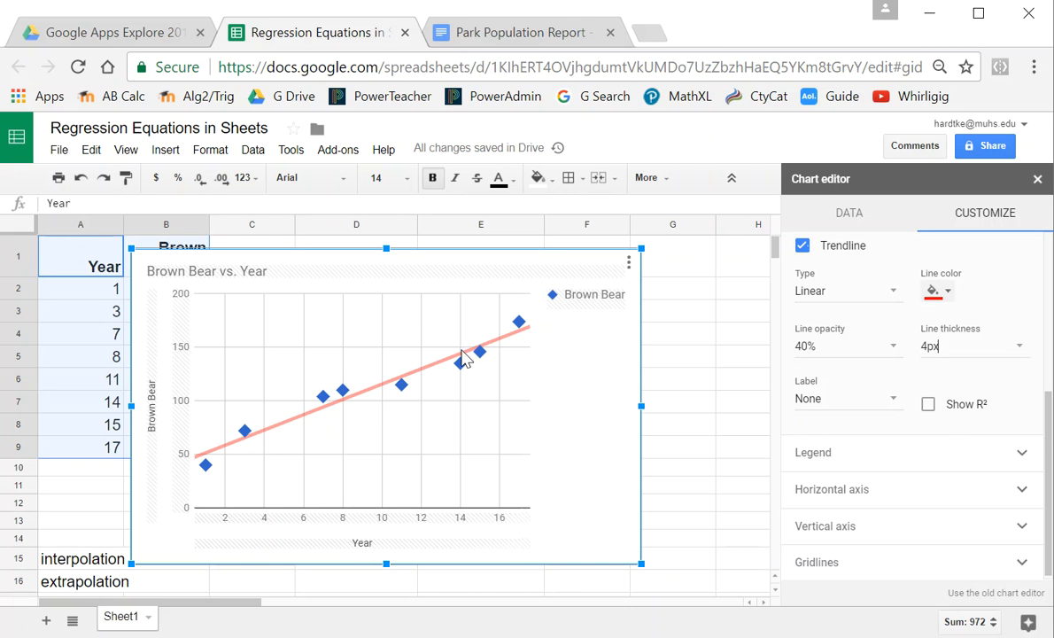
Show R² for the trendline and set its label to Use Equation
{"action": "left_click", "coordinate": [929, 405]}
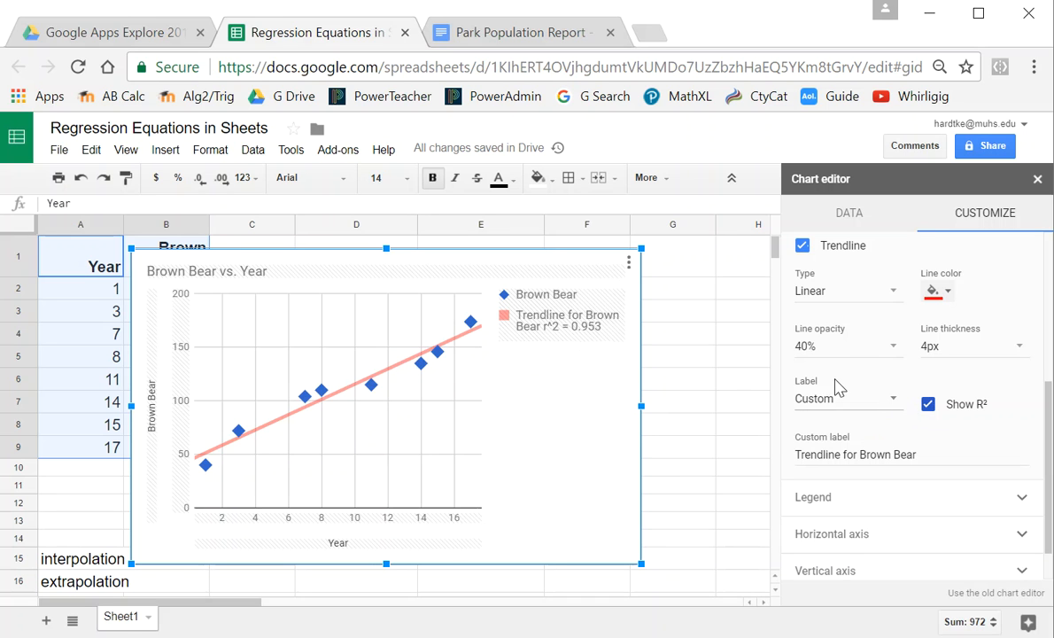
{"action": "left_click", "coordinate": [894, 401]}
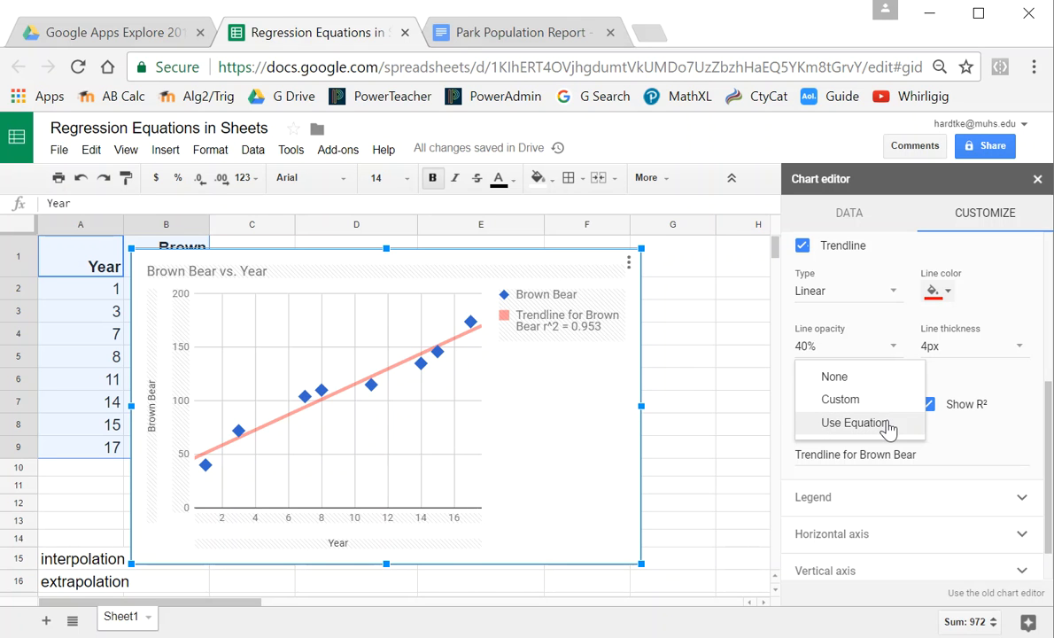
{"action": "left_click", "coordinate": [887, 425]}
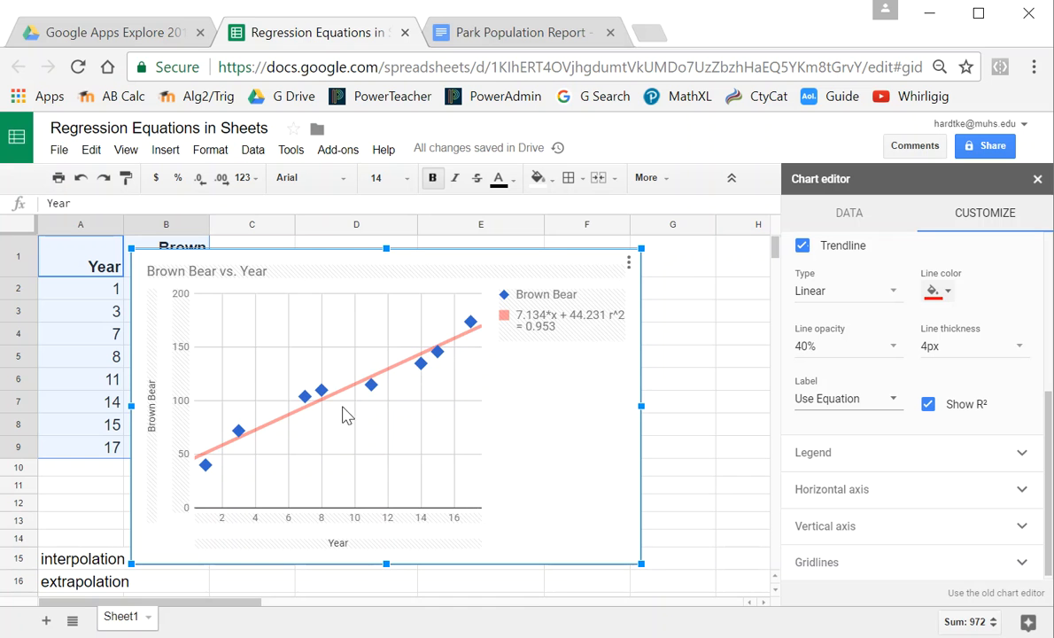
Move the chart clear of the data so that it starts beside column D, and deselect it
{"action": "left_click_drag", "start_coordinate": [425, 270], "coordinate": [723, 248]}
{"action": "left_click", "coordinate": [379, 542]}
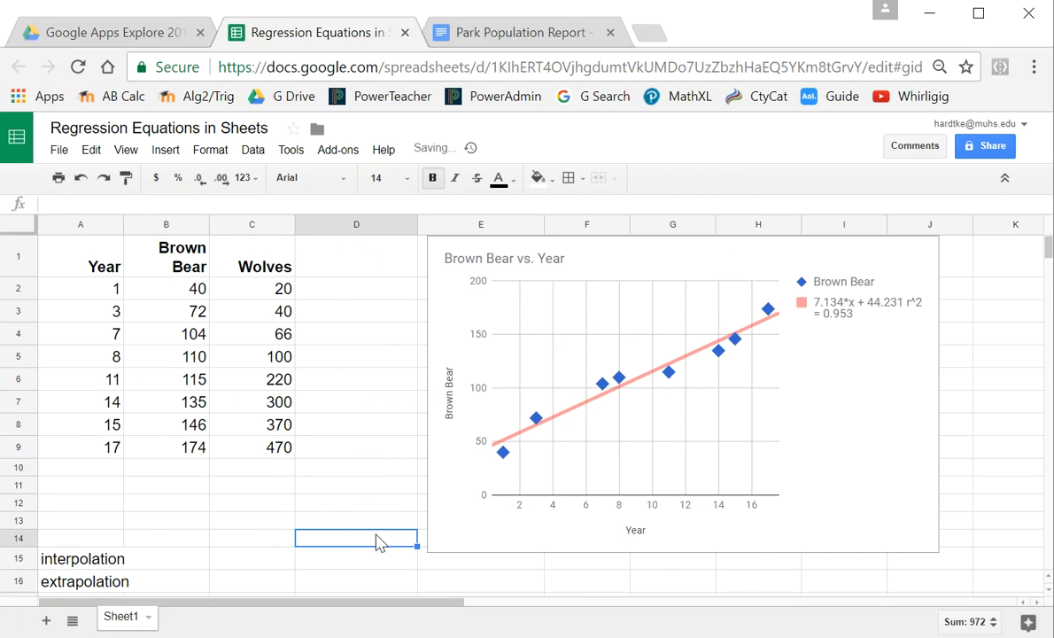
Enter the header "Regression Equation for Bear" in cell D1
{"action": "left_click", "coordinate": [335, 273]}
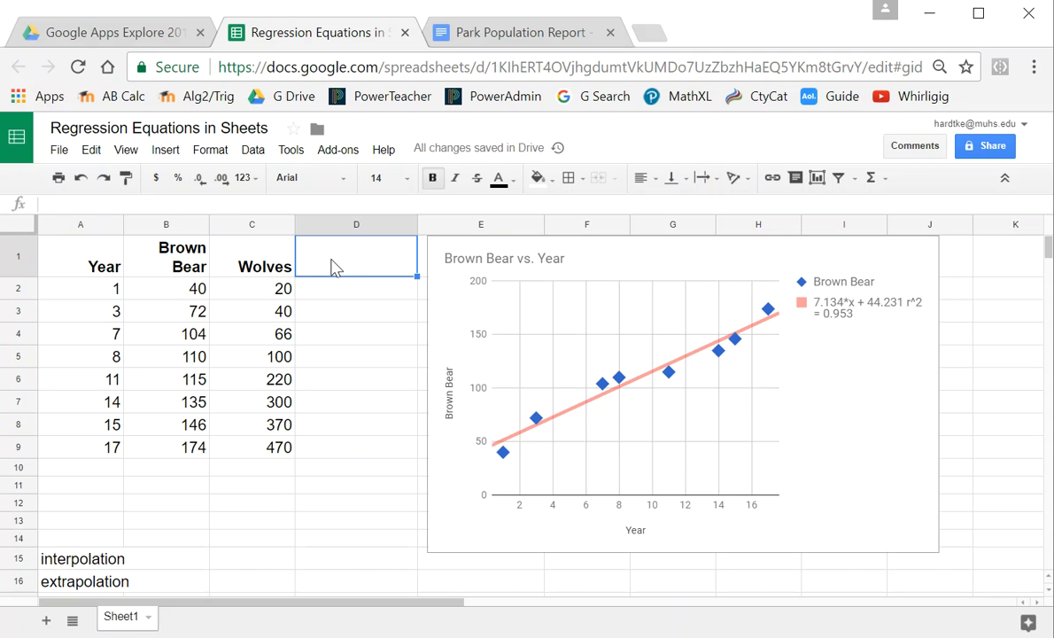
{"action": "type", "text": "Regr"}
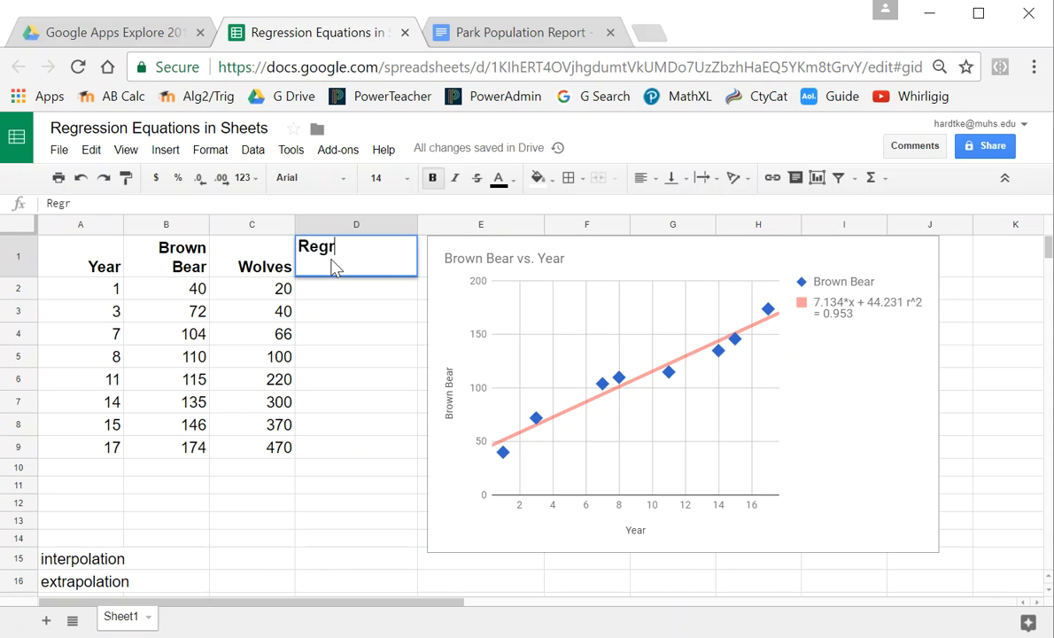
{"action": "type", "text": "ession Equation for"}
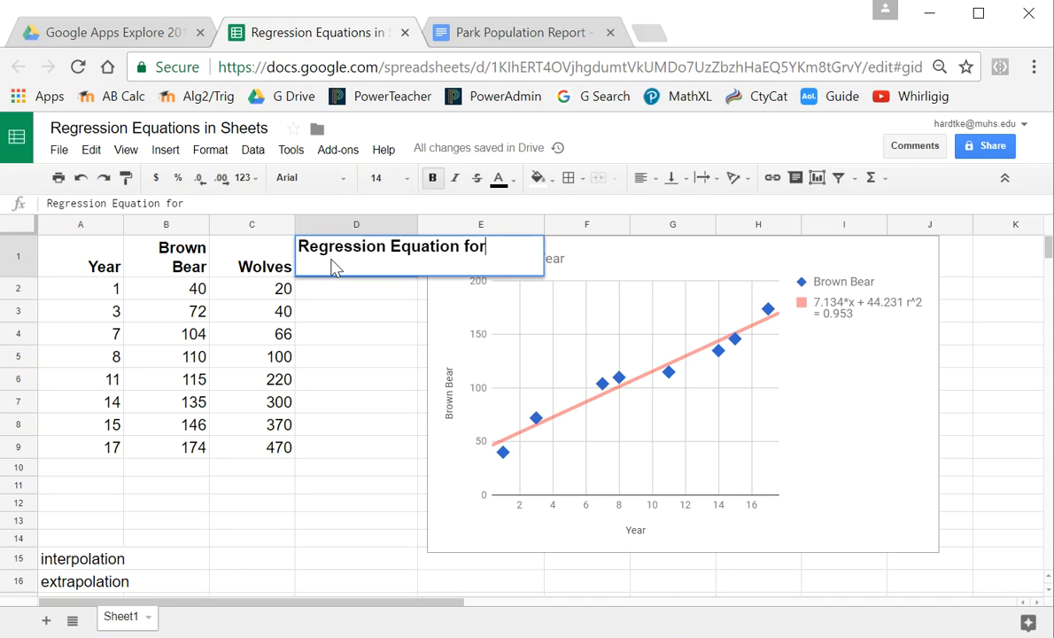
{"action": "type", "text": " Bear"}
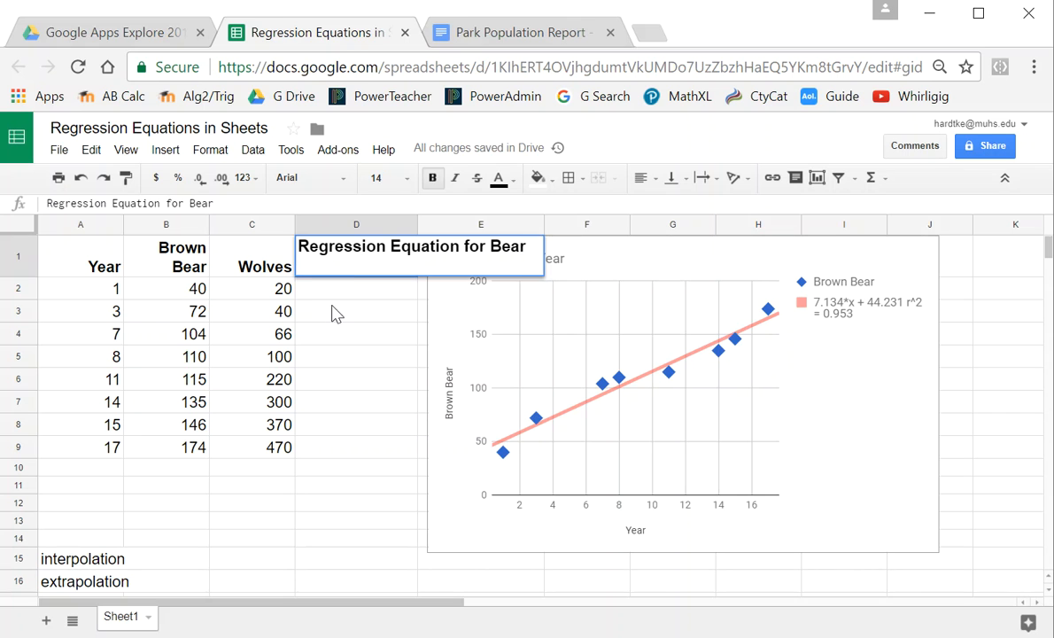
{"action": "left_click", "coordinate": [314, 290]}
Wrap the header text in cell D1 and align it right
{"action": "left_click", "coordinate": [329, 270]}
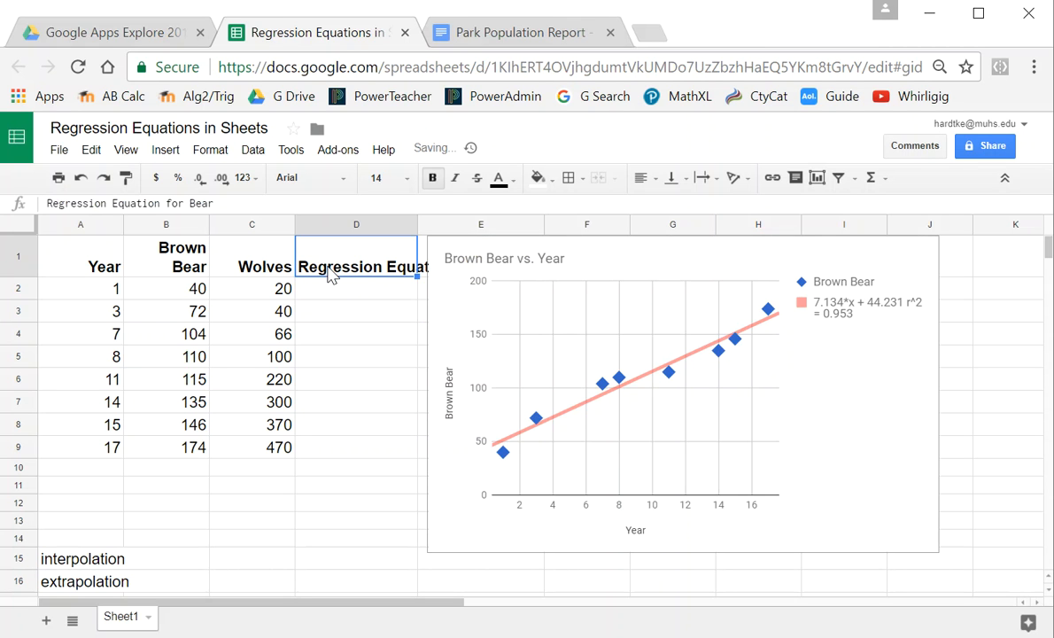
{"action": "left_click", "coordinate": [716, 179]}
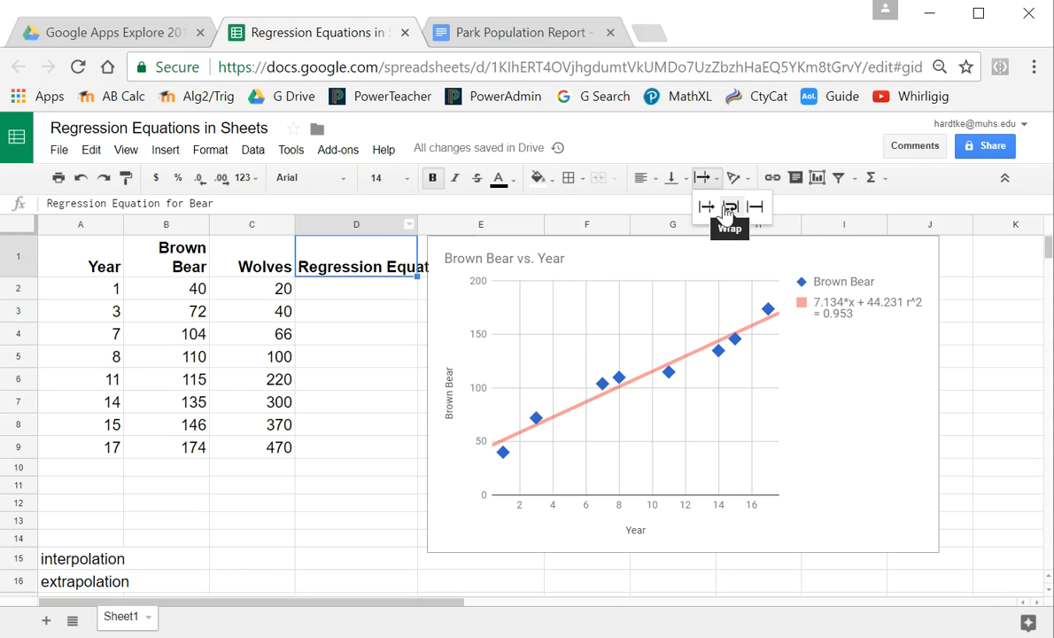
{"action": "left_click", "coordinate": [729, 208]}
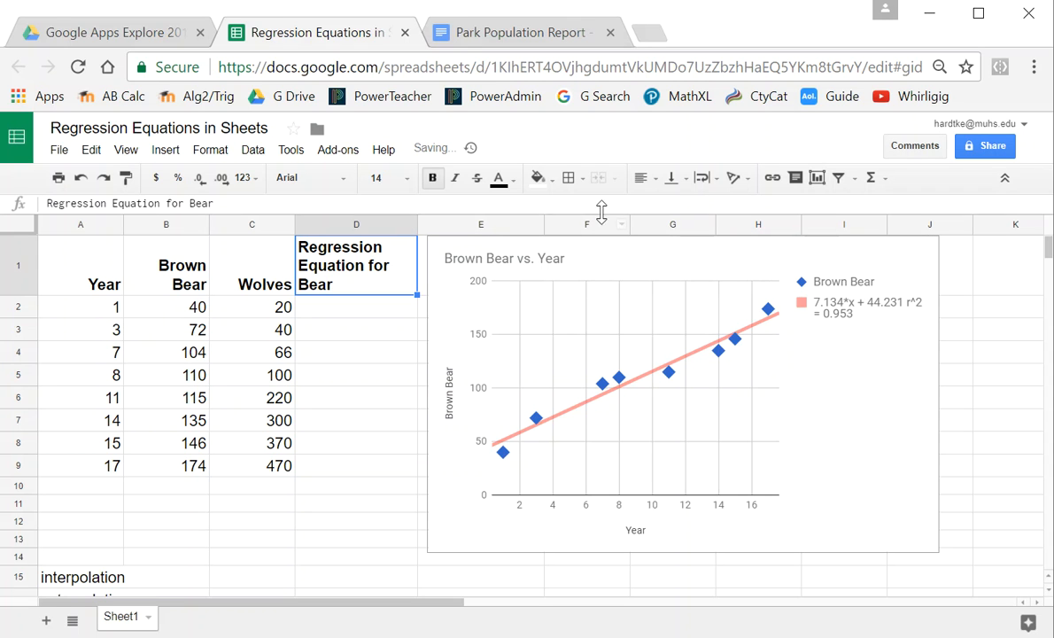
{"action": "left_click", "coordinate": [657, 186]}
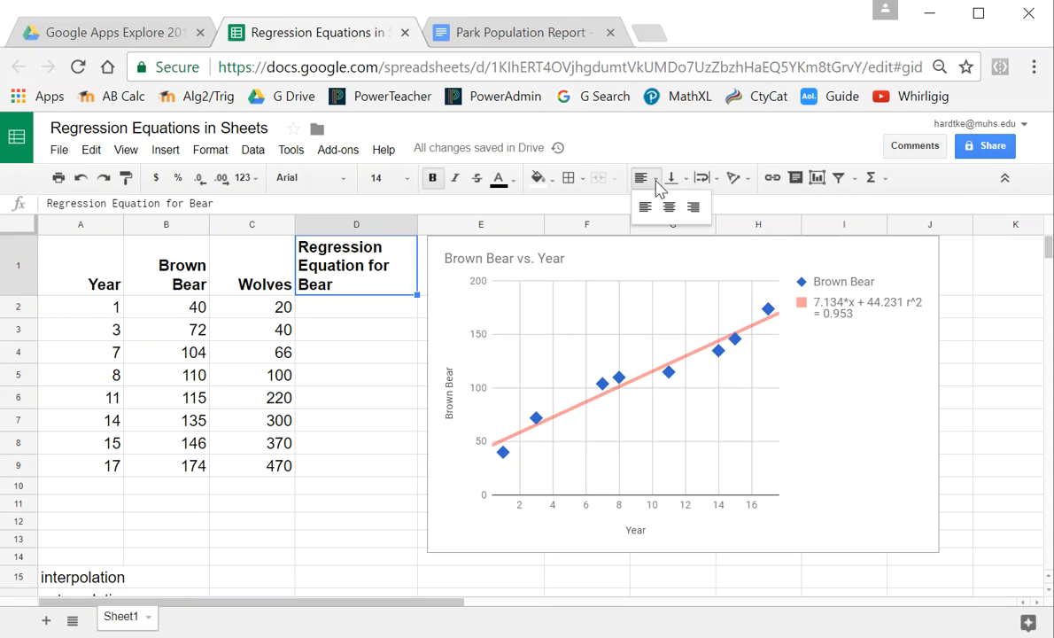
{"action": "left_click", "coordinate": [696, 206]}
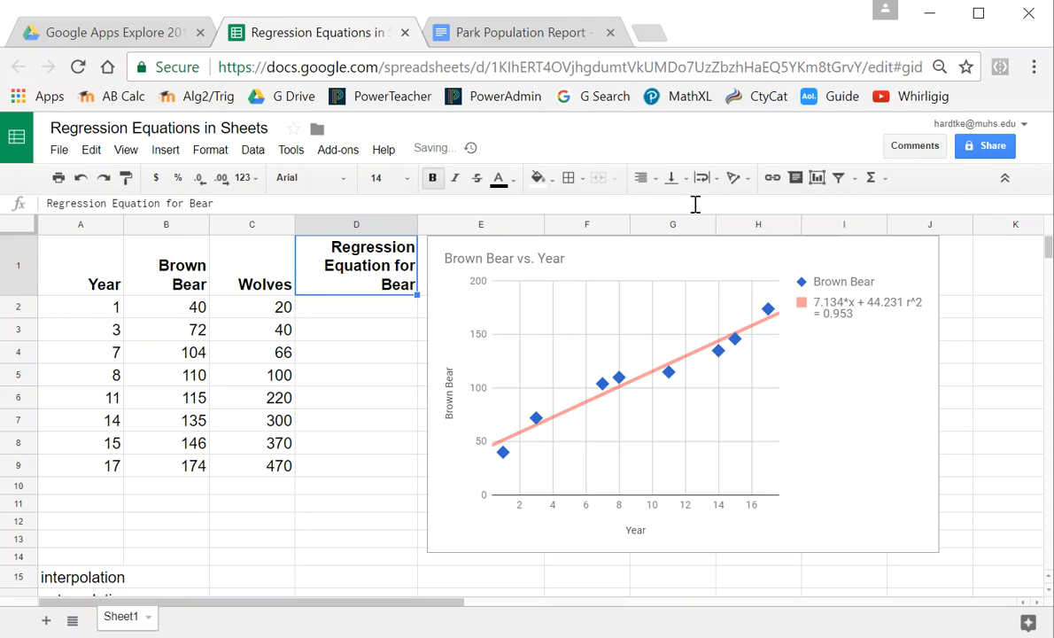
Enter the regression formula =7.134*A2+44.231 in cell D2
{"action": "left_click", "coordinate": [364, 317]}
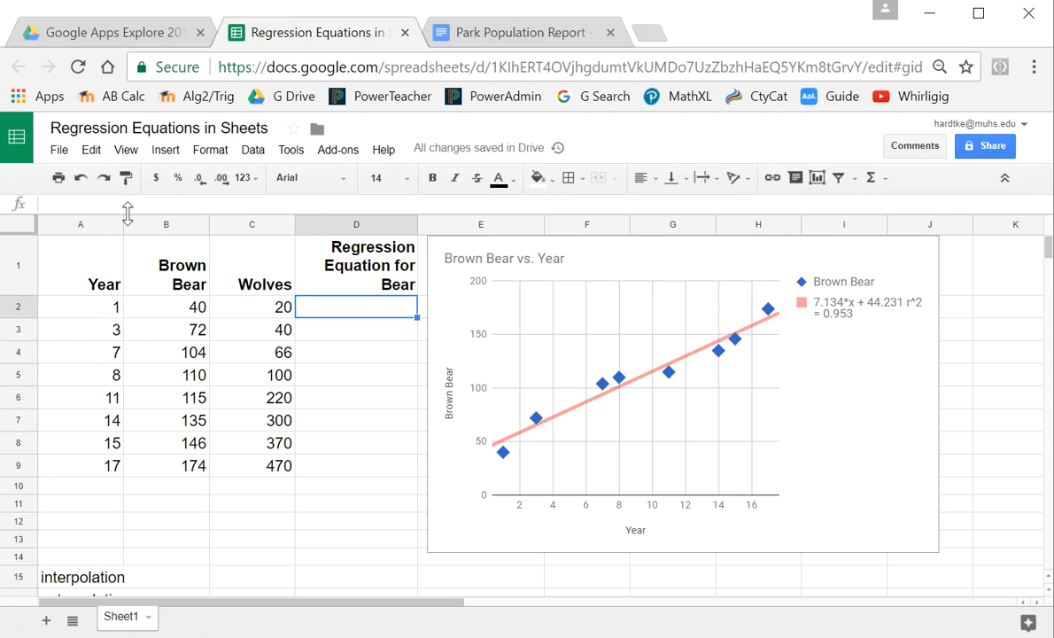
{"action": "left_click", "coordinate": [95, 207]}
{"action": "type", "text": "="}
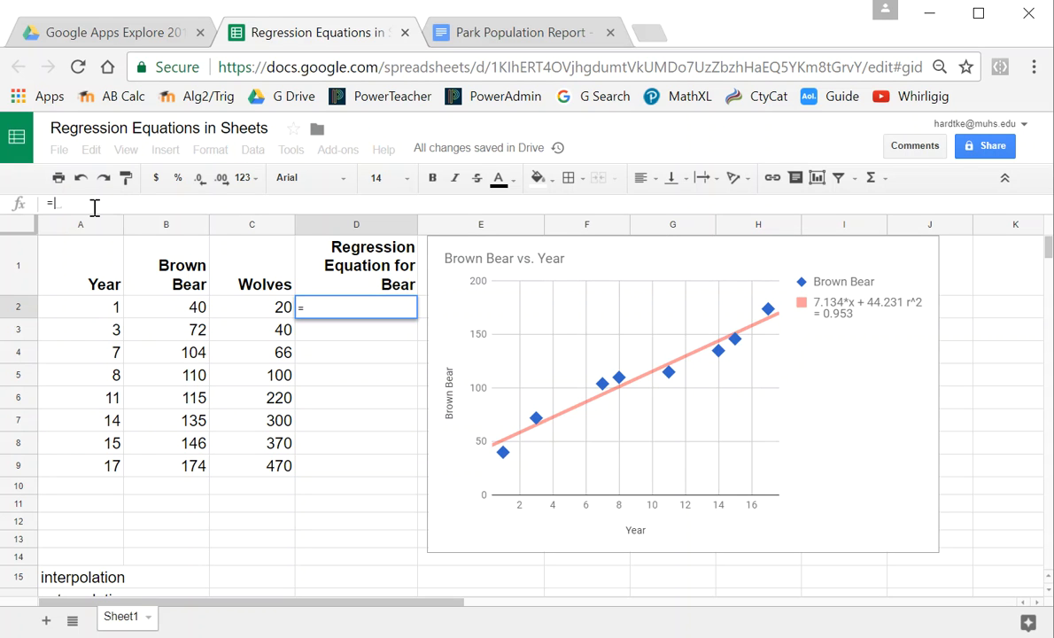
{"action": "type", "text": "7.134"}
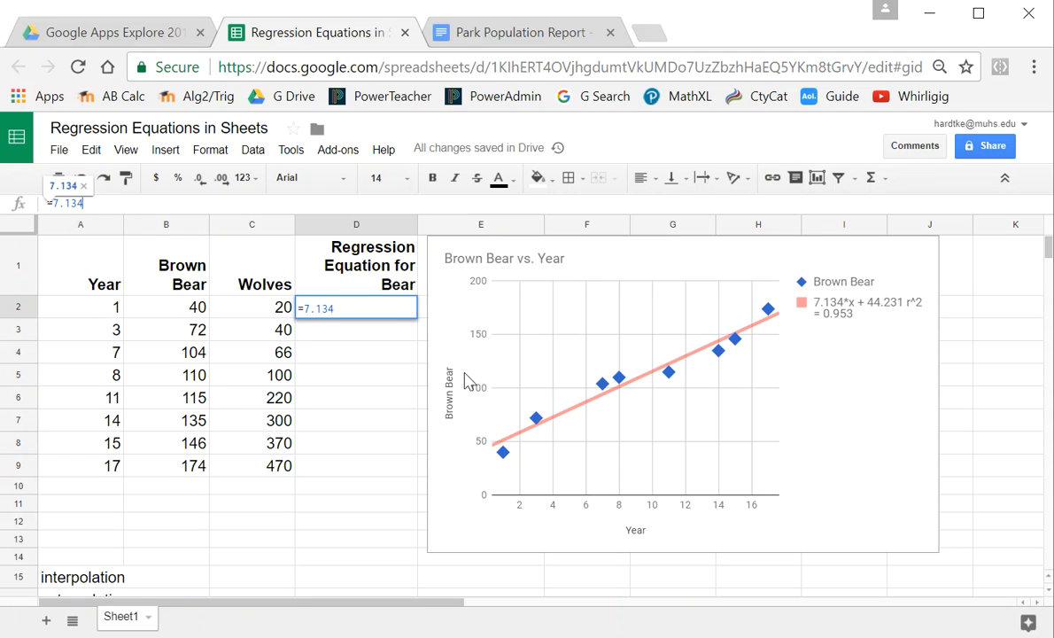
{"action": "type", "text": "*"}
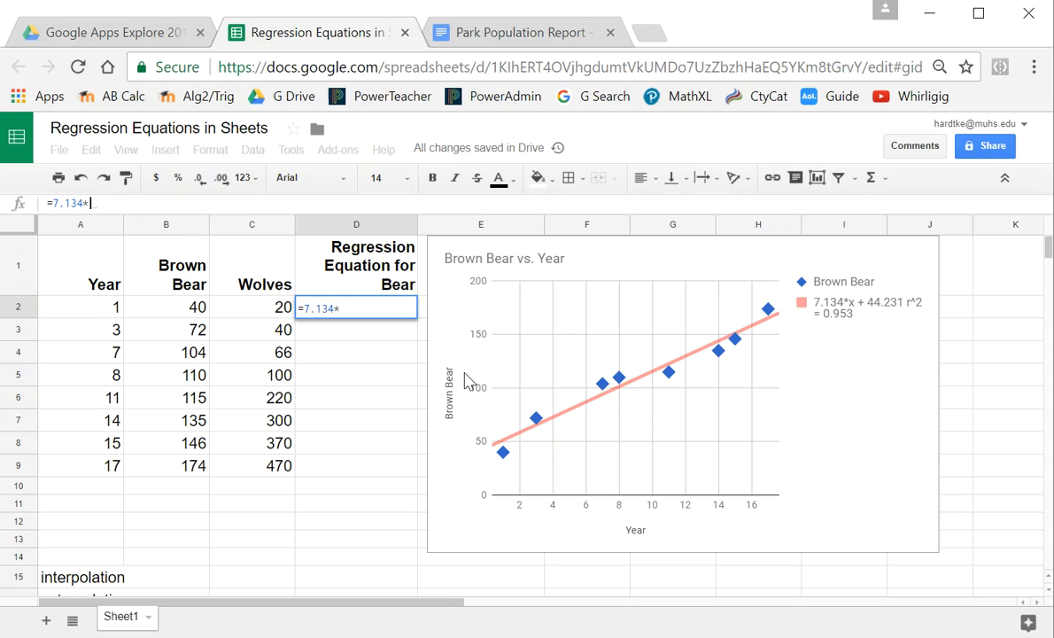
{"action": "left_click", "coordinate": [104, 310]}
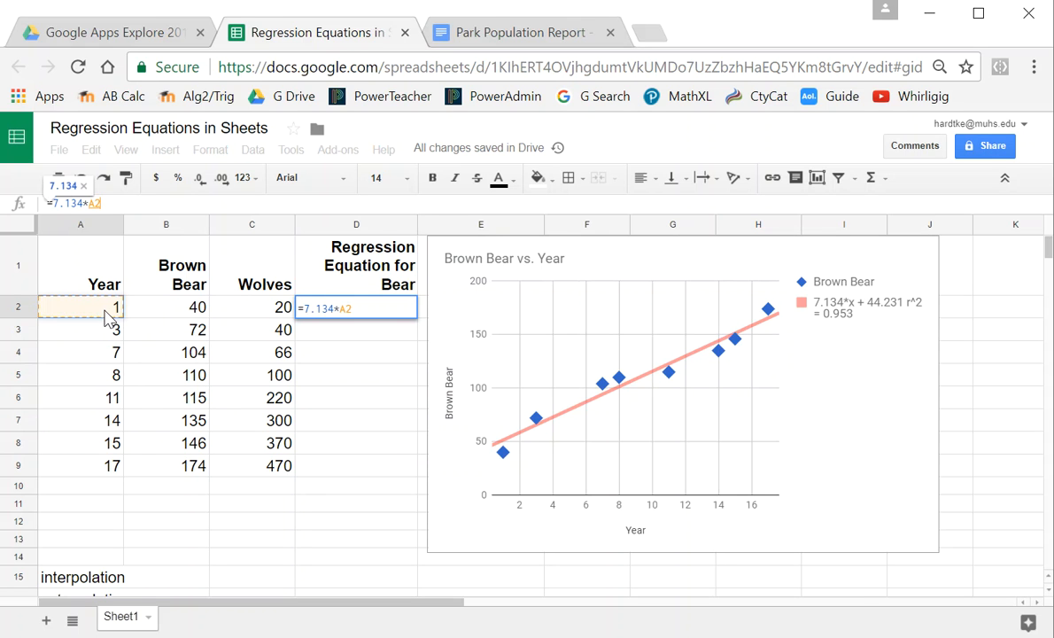
{"action": "type", "text": "+"}
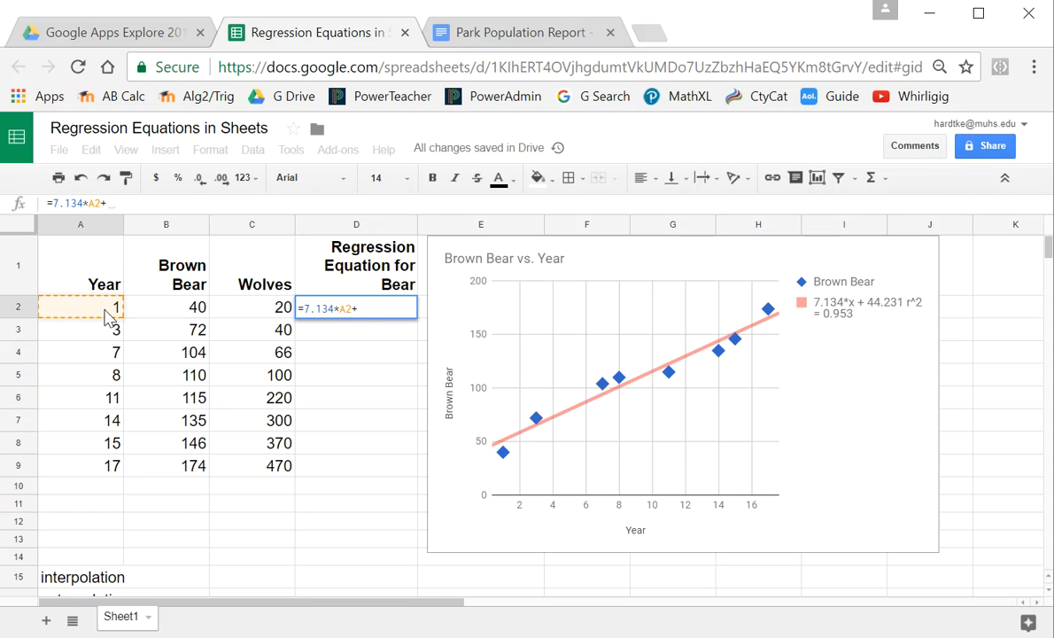
{"action": "type", "text": "44.231"}
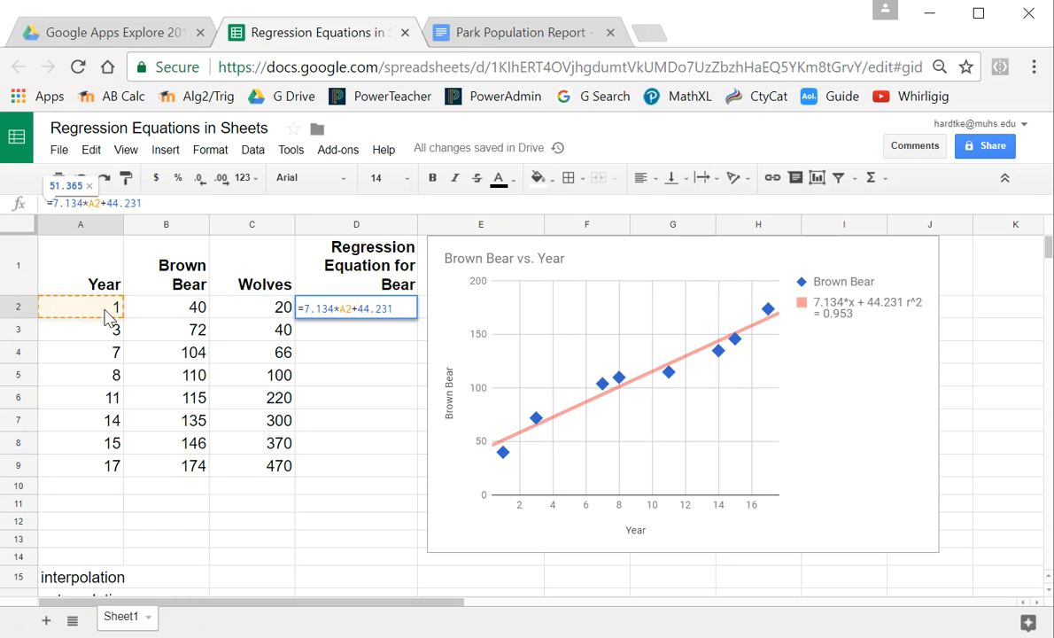
{"action": "key", "text": "Return"}
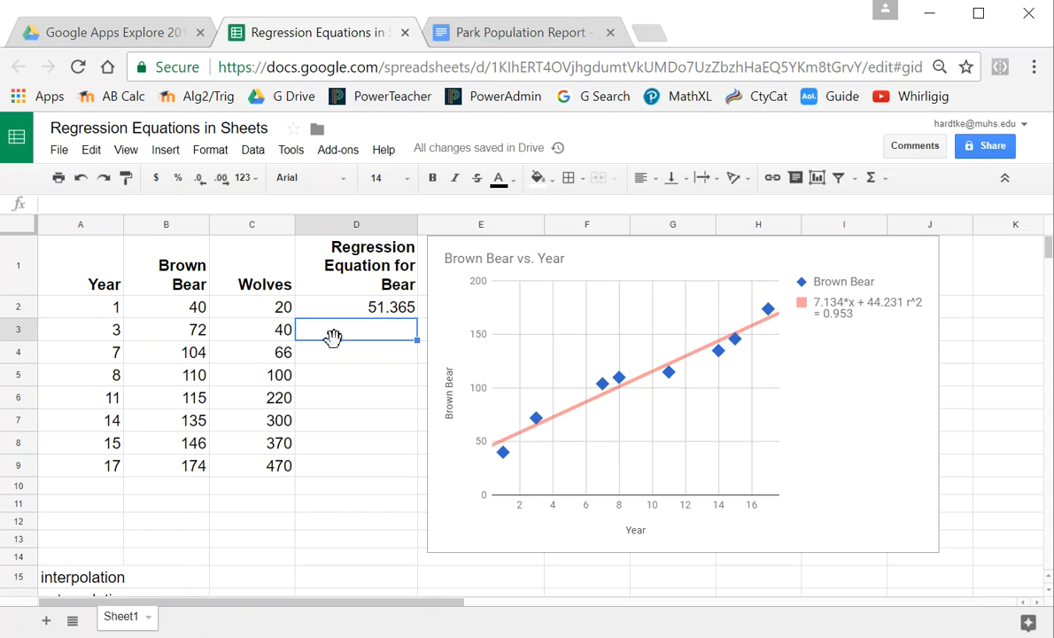
Fill the regression formula from cell D2 down through D9
{"action": "left_click", "coordinate": [365, 306]}
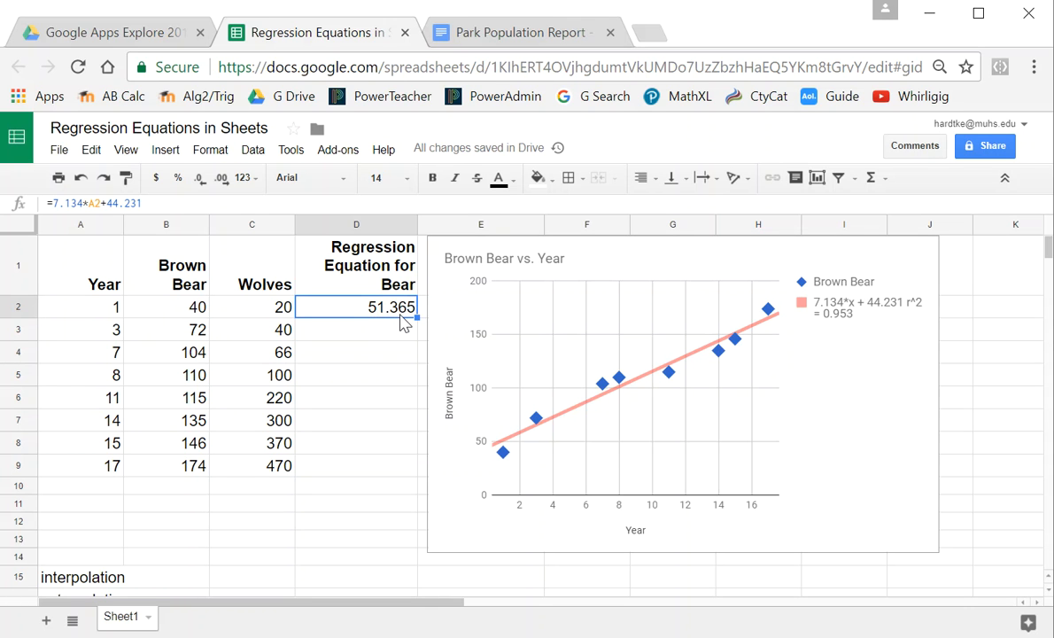
{"action": "left_click_drag", "start_coordinate": [418, 318], "coordinate": [405, 481]}
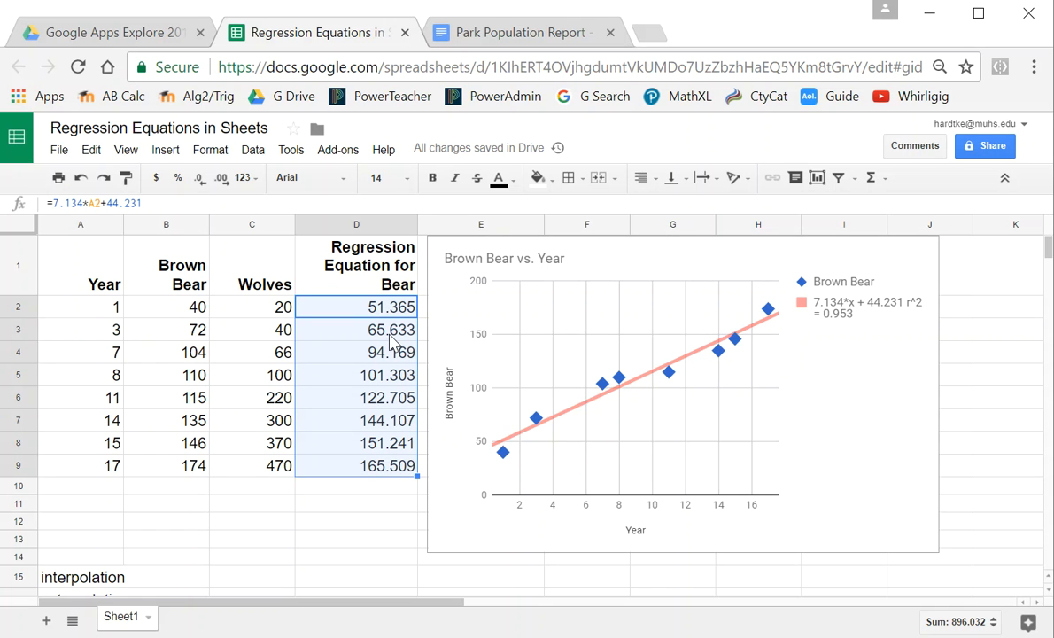
Enter year 20 in cell A10 and extend the regression formula from D9 into D10
{"action": "left_click", "coordinate": [104, 490]}
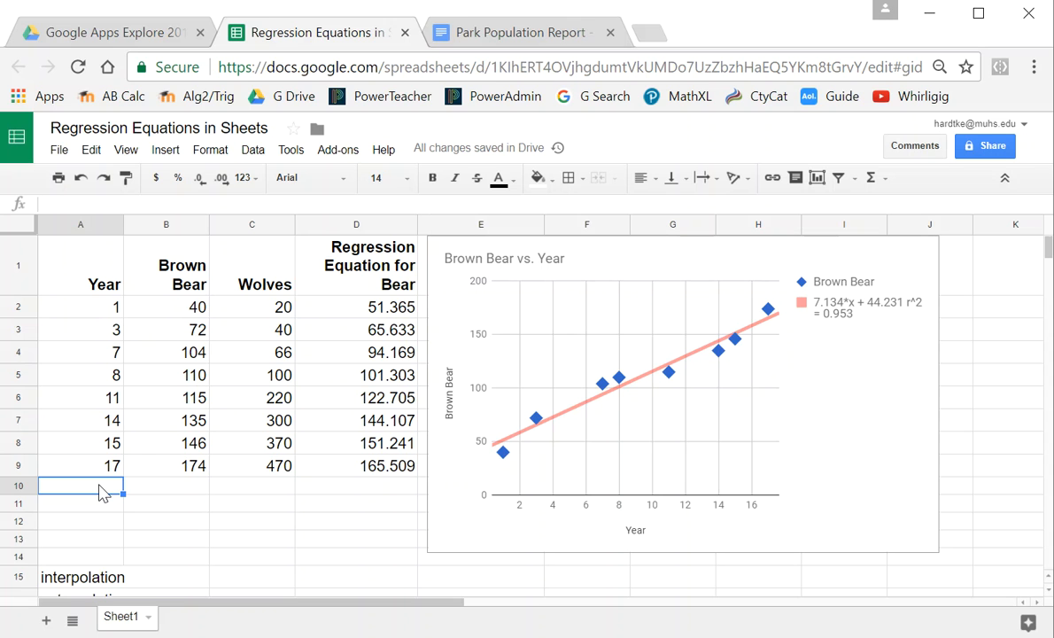
{"action": "type", "text": "20"}
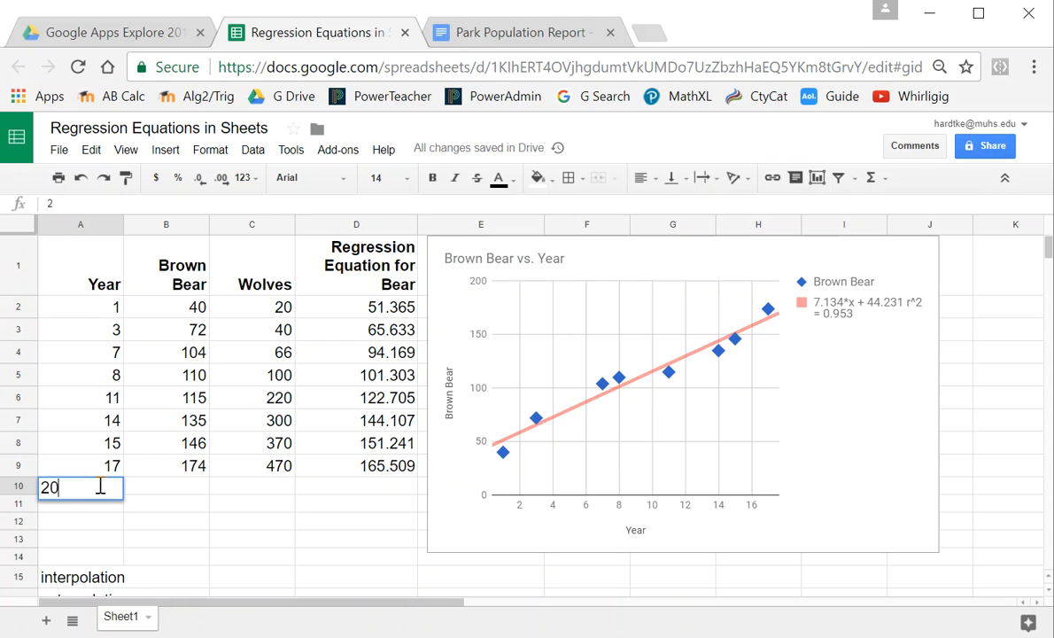
{"action": "key", "text": "Return"}
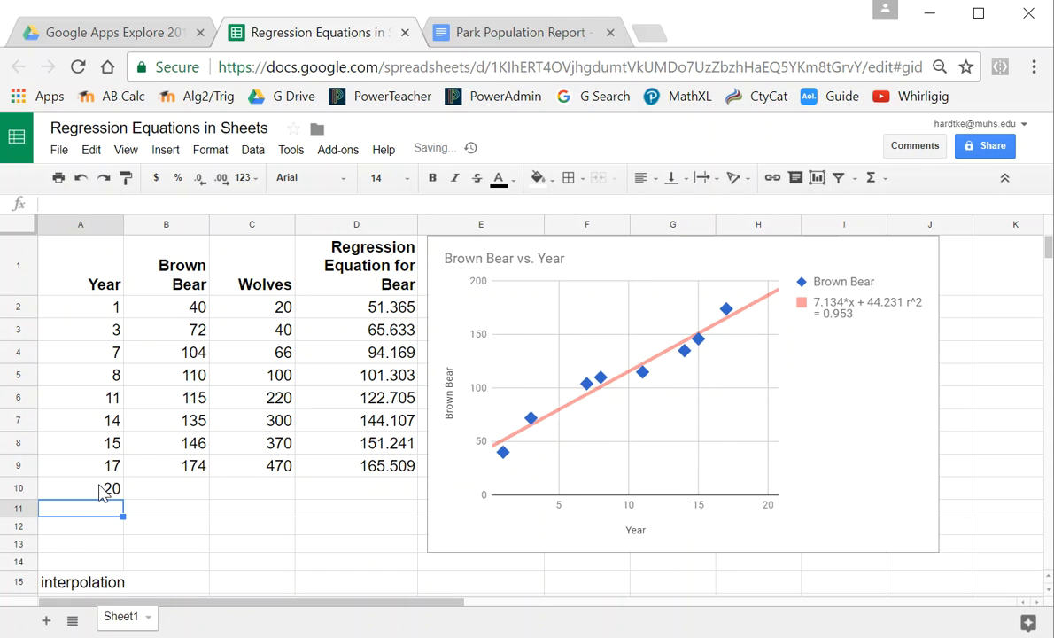
{"action": "left_click", "coordinate": [403, 496]}
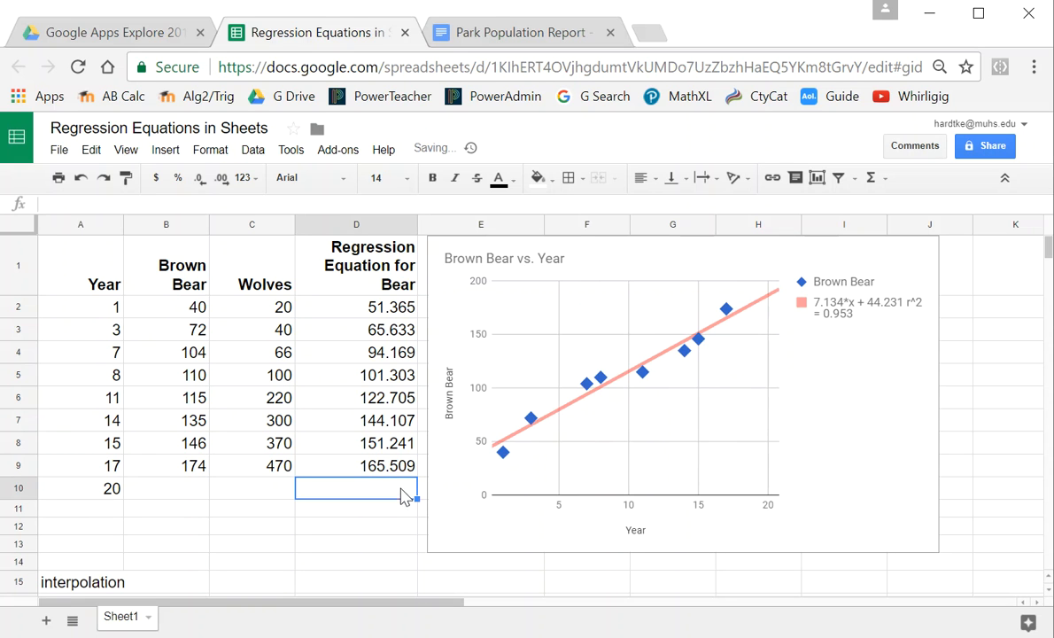
{"action": "left_click", "coordinate": [402, 467]}
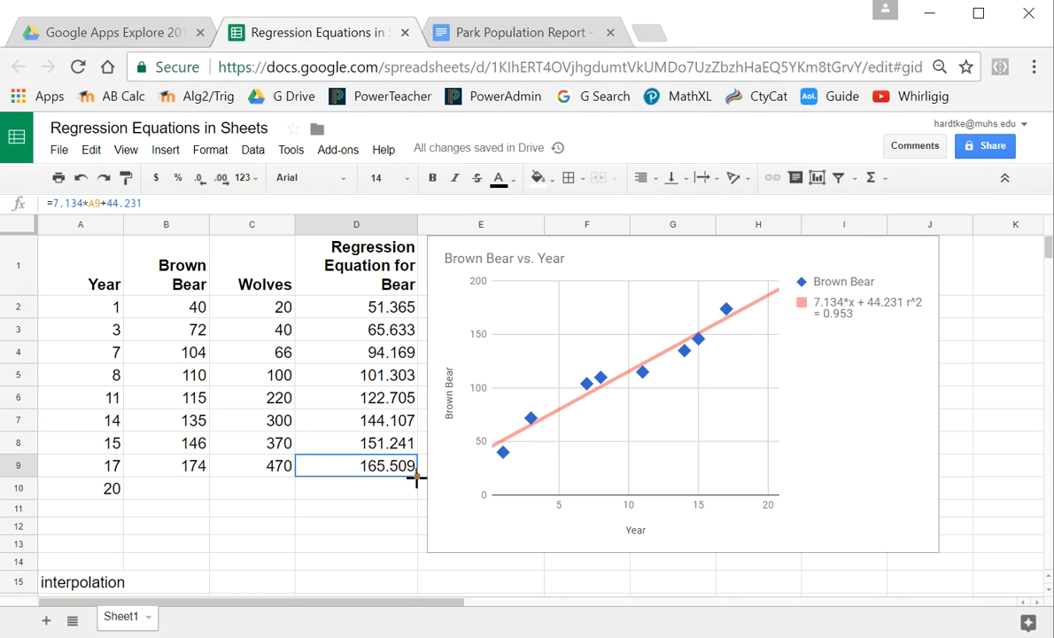
{"action": "left_click_drag", "start_coordinate": [416, 482], "coordinate": [416, 500]}
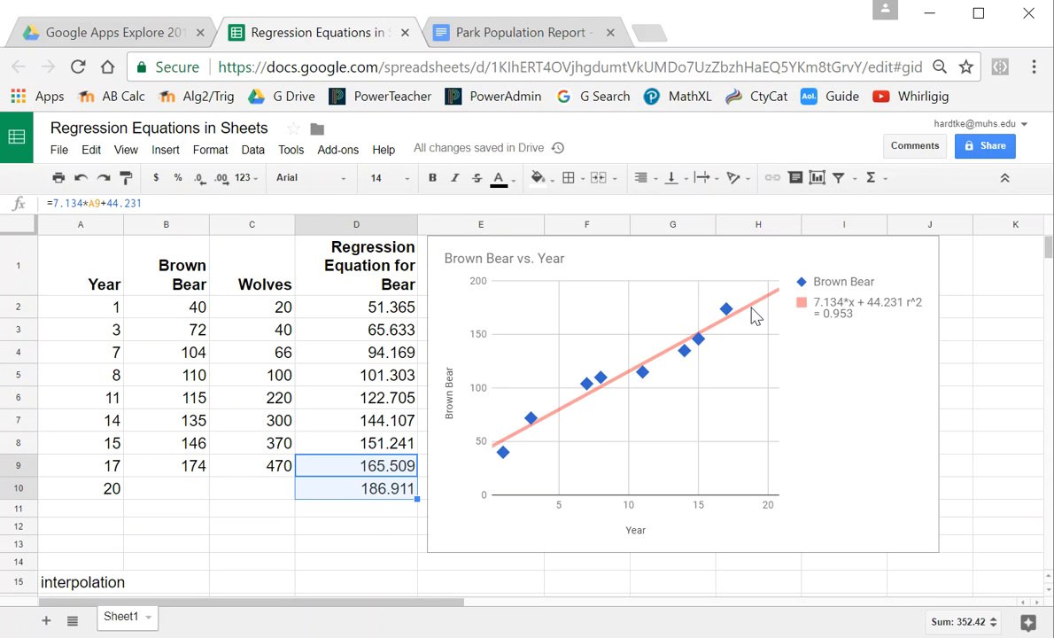
{"action": "left_click", "coordinate": [365, 510]}
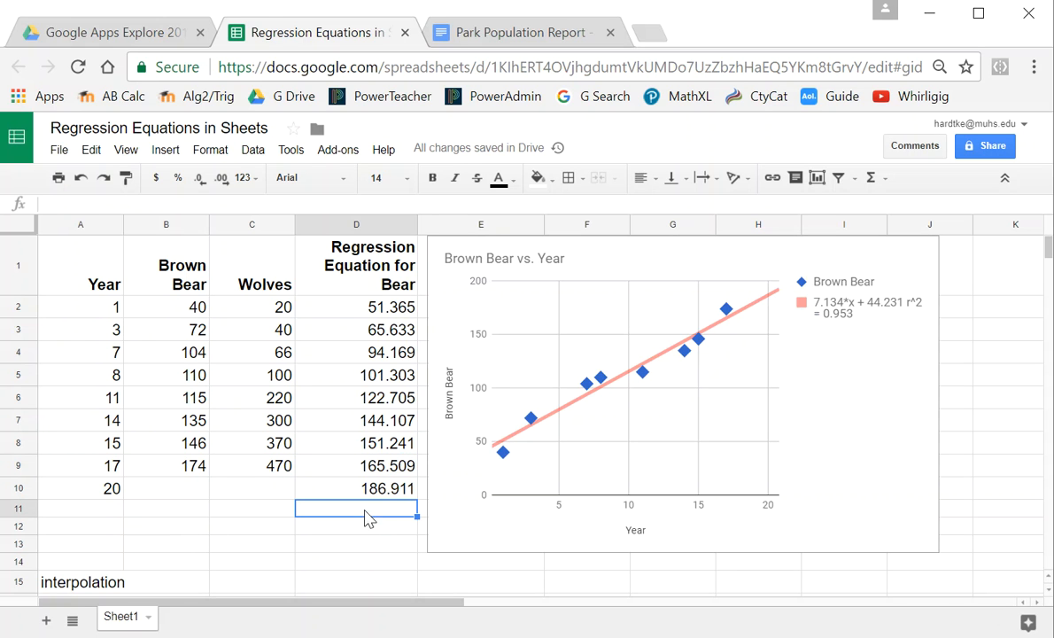
Move the Brown Bear vs. Year chart below the data so that it starts at row 12, and deselect it
{"action": "left_click", "coordinate": [606, 275]}
{"action": "left_click_drag", "start_coordinate": [671, 254], "coordinate": [409, 533]}
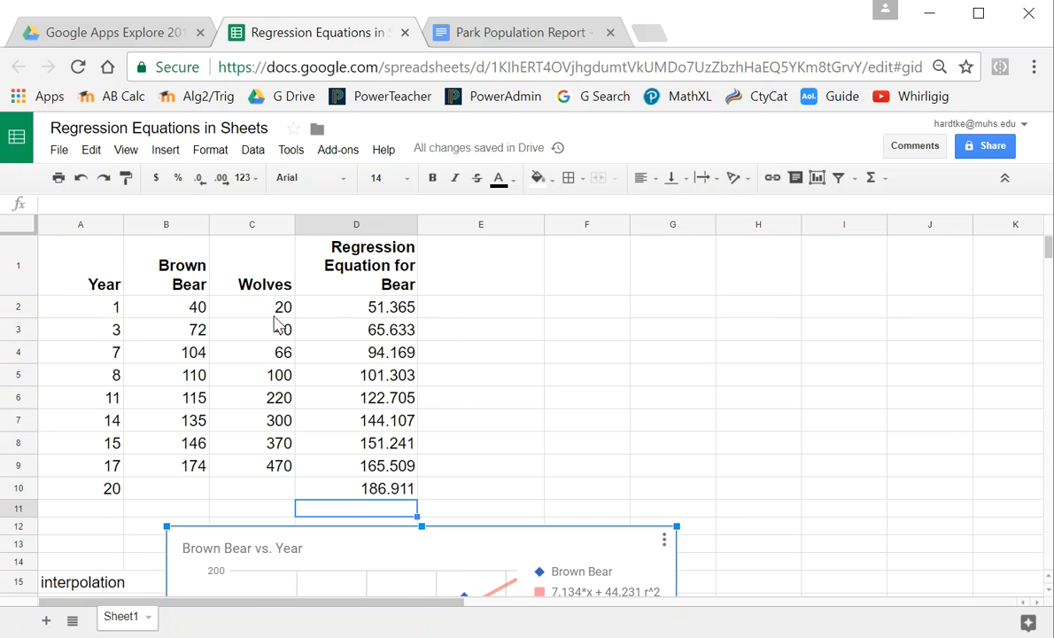
{"action": "left_click", "coordinate": [585, 276]}
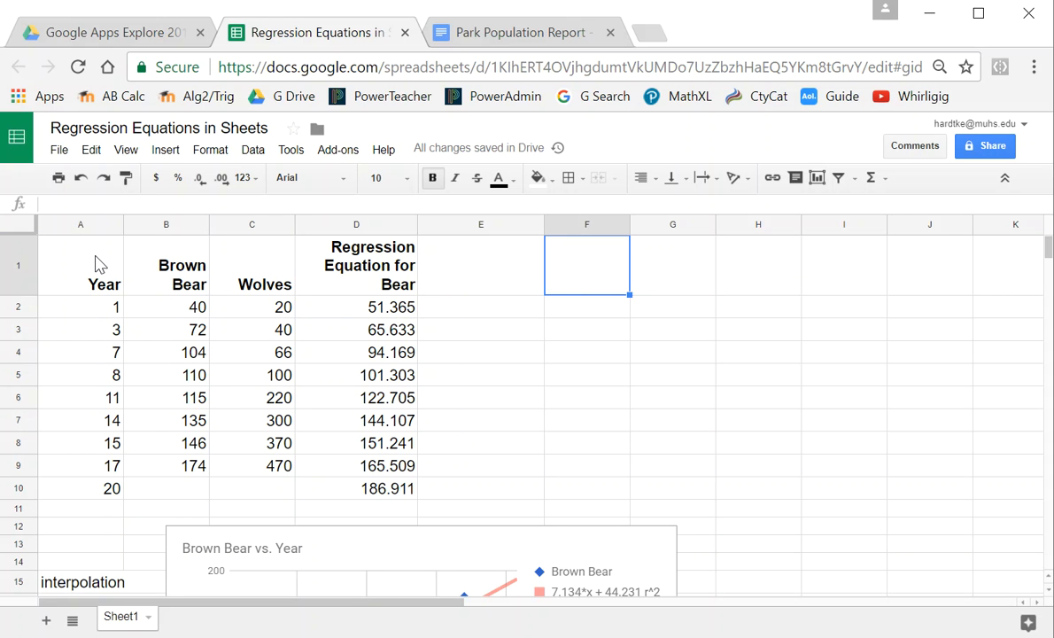
Insert a chart from the range A1:C9 and change its type to a scatter chart
{"action": "left_click_drag", "start_coordinate": [89, 261], "coordinate": [285, 468]}
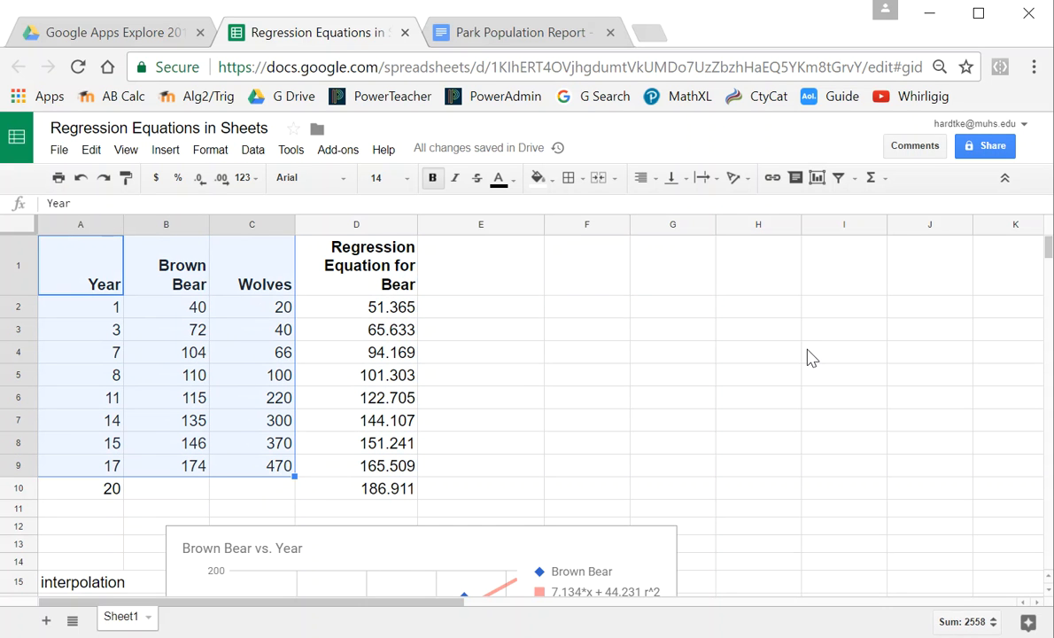
{"action": "left_click", "coordinate": [817, 180]}
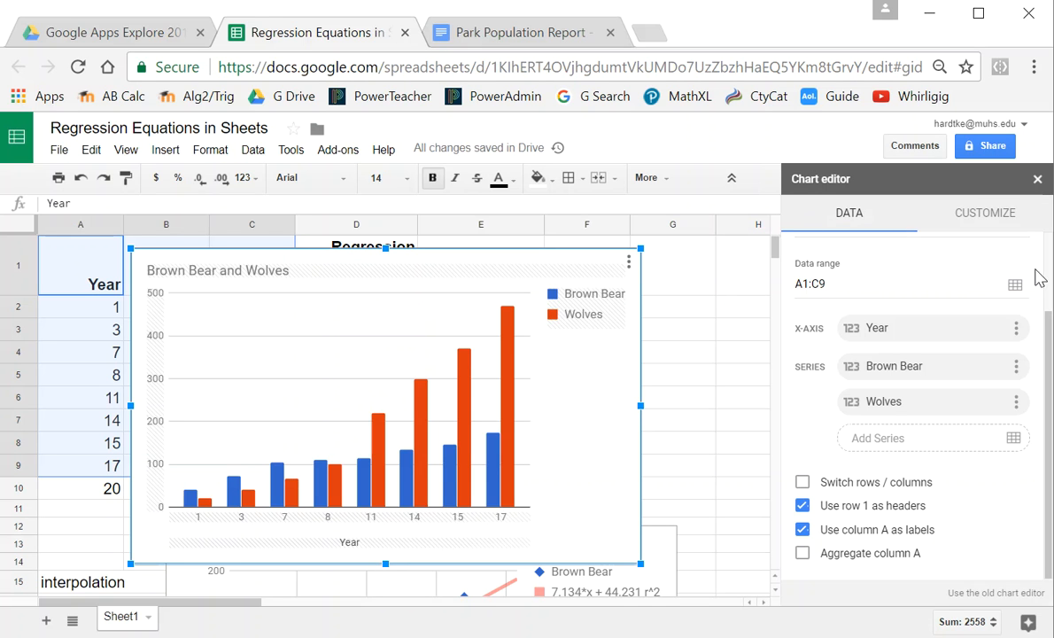
{"action": "left_click_drag", "start_coordinate": [1051, 321], "coordinate": [1042, 228]}
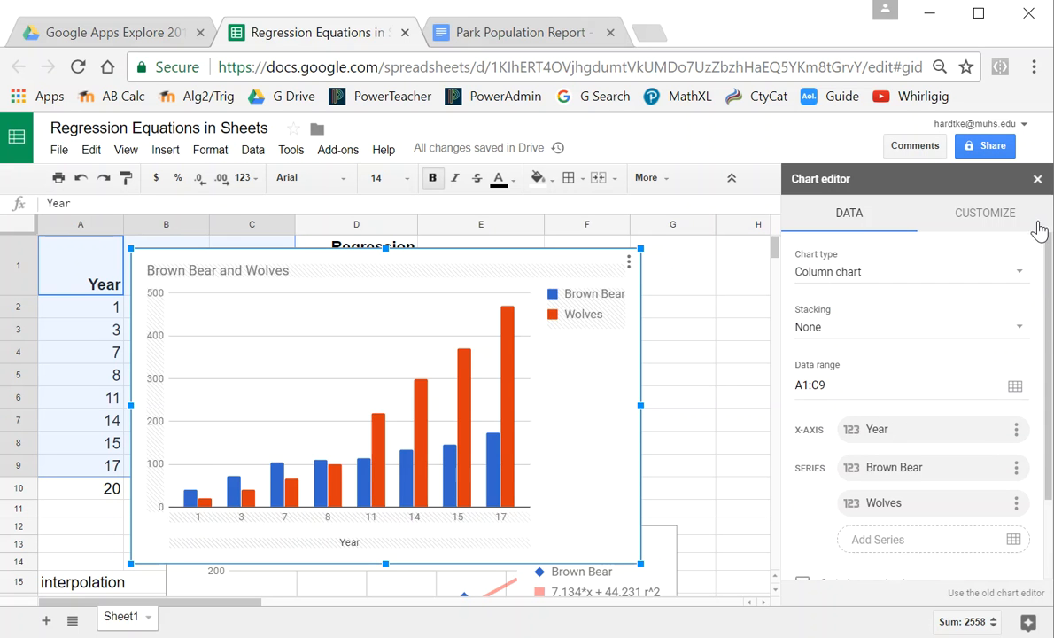
{"action": "left_click", "coordinate": [1022, 273]}
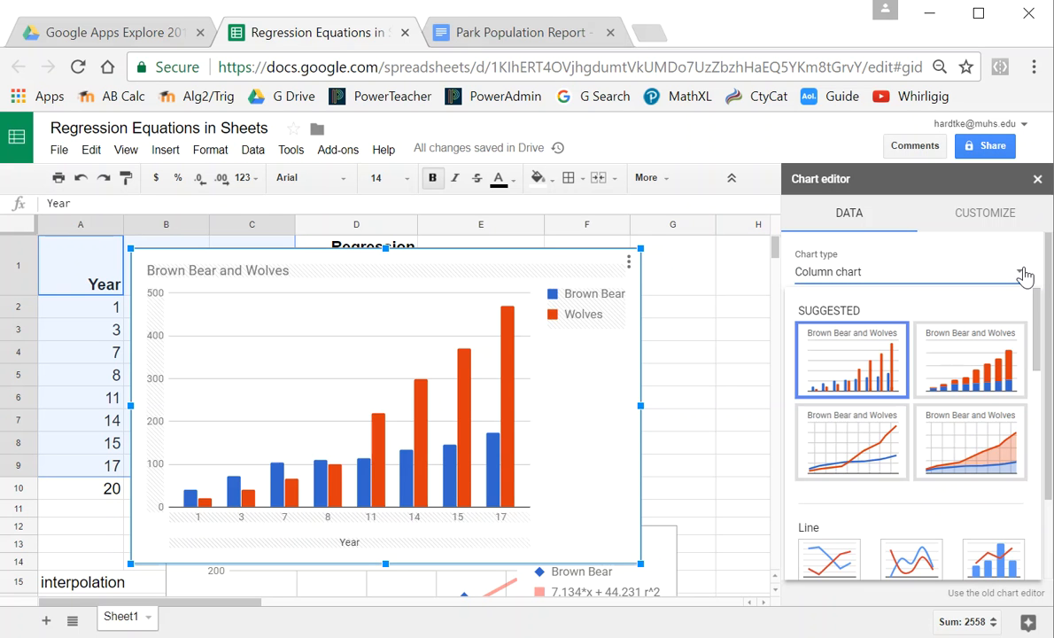
{"action": "left_click_drag", "start_coordinate": [1040, 330], "coordinate": [1036, 501]}
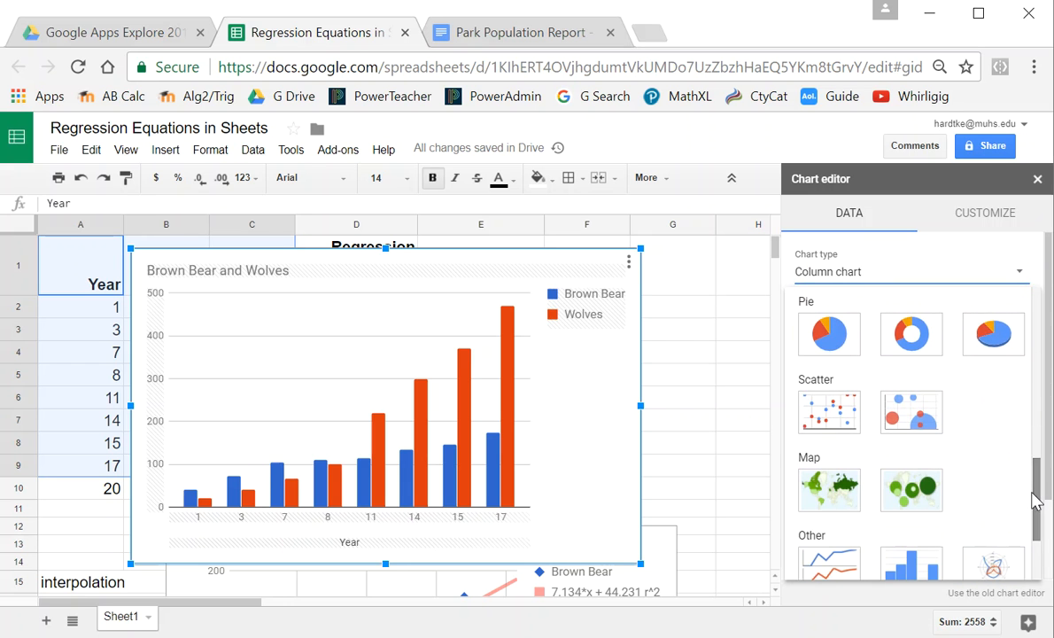
{"action": "left_click", "coordinate": [831, 413]}
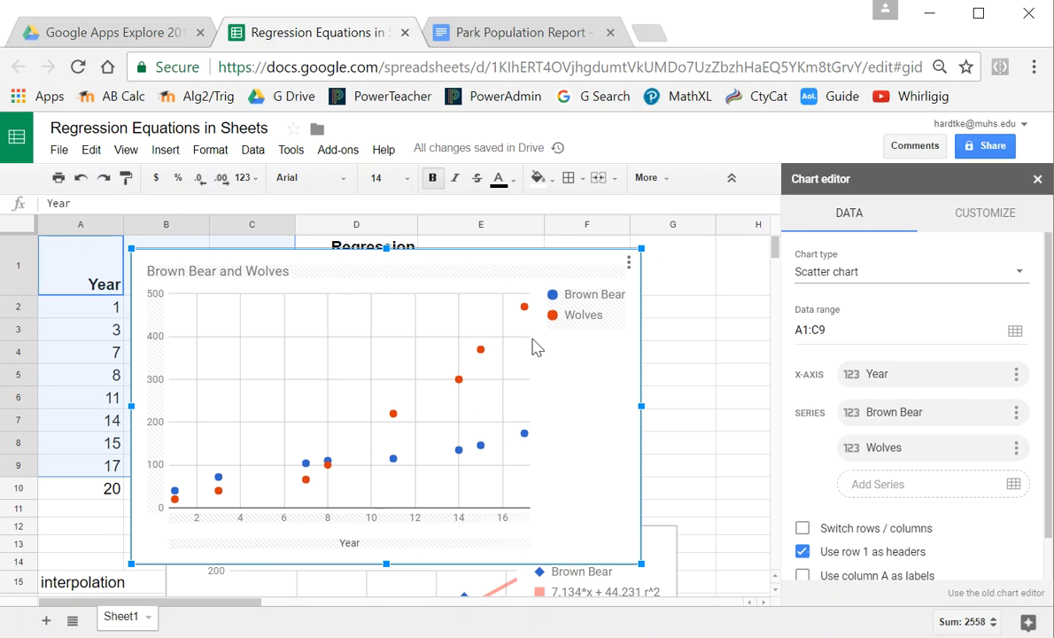
Move the new chart off columns A to C and remove its Brown Bear series
{"action": "left_click_drag", "start_coordinate": [434, 266], "coordinate": [627, 261]}
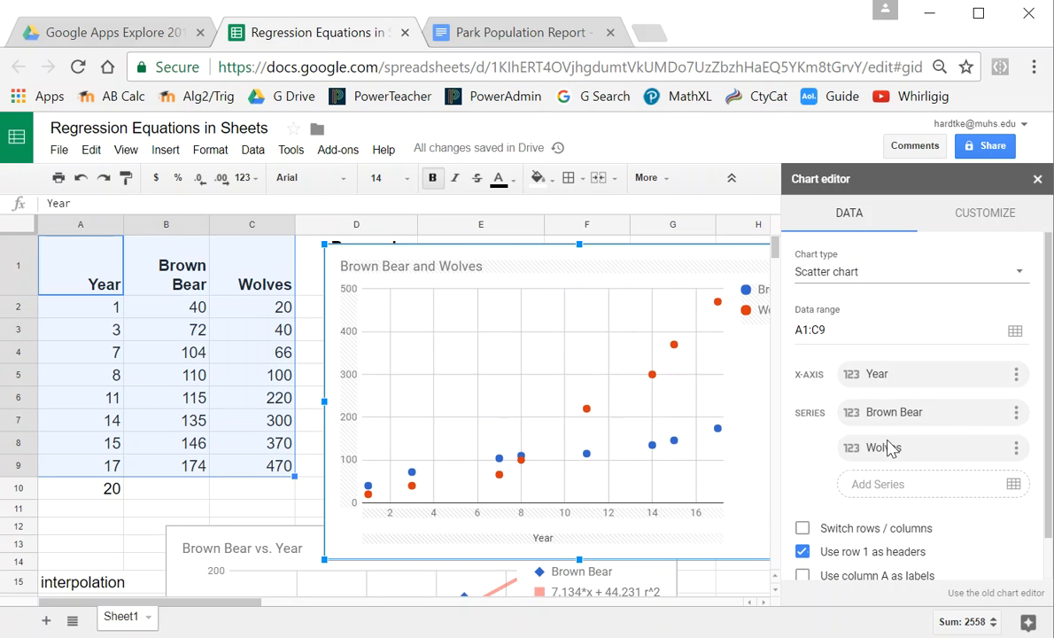
{"action": "left_click", "coordinate": [1016, 416]}
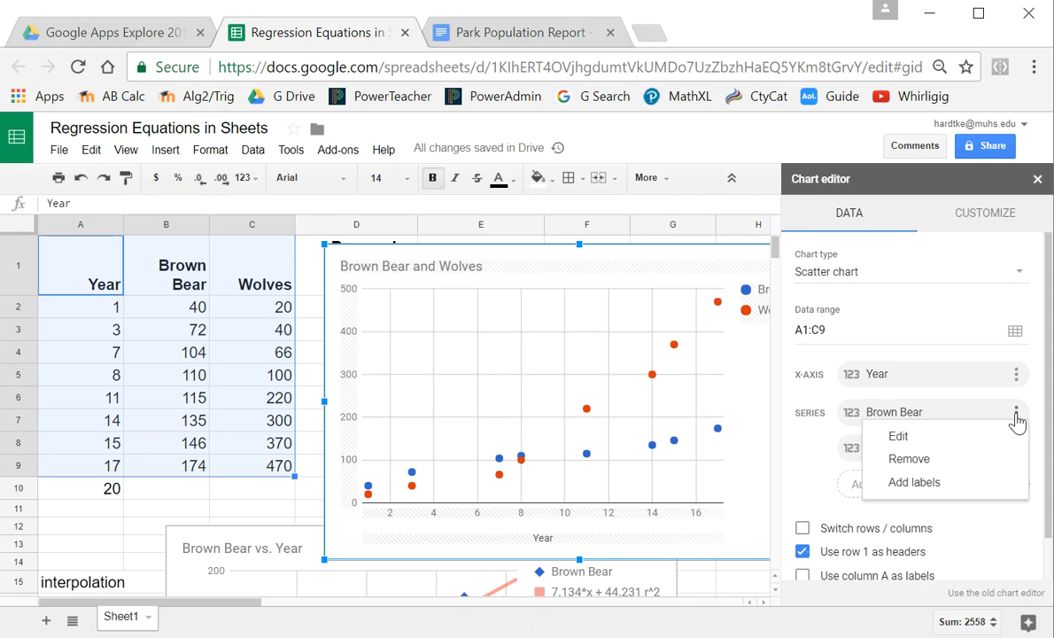
{"action": "left_click", "coordinate": [978, 460]}
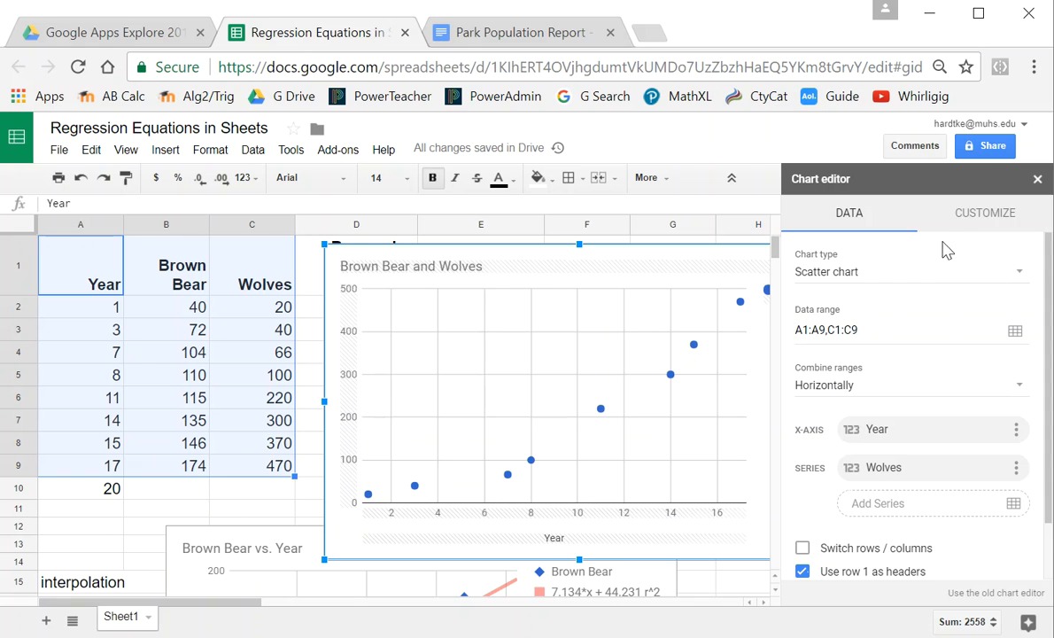
Change the new chart's title to "Wolves vs. Year"
{"action": "left_click", "coordinate": [972, 220]}
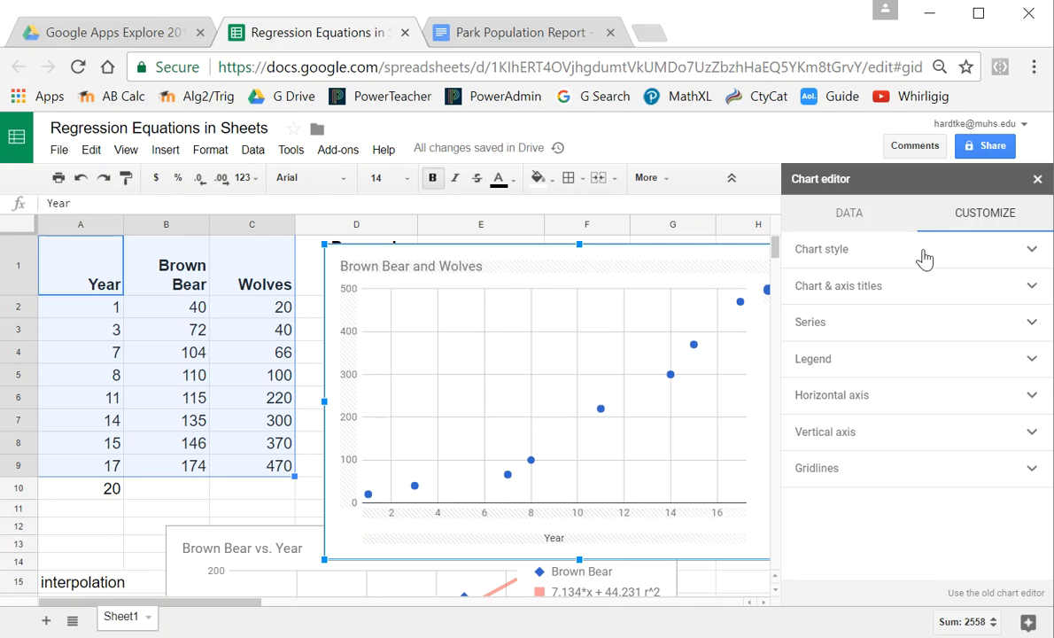
{"action": "left_click", "coordinate": [1033, 287]}
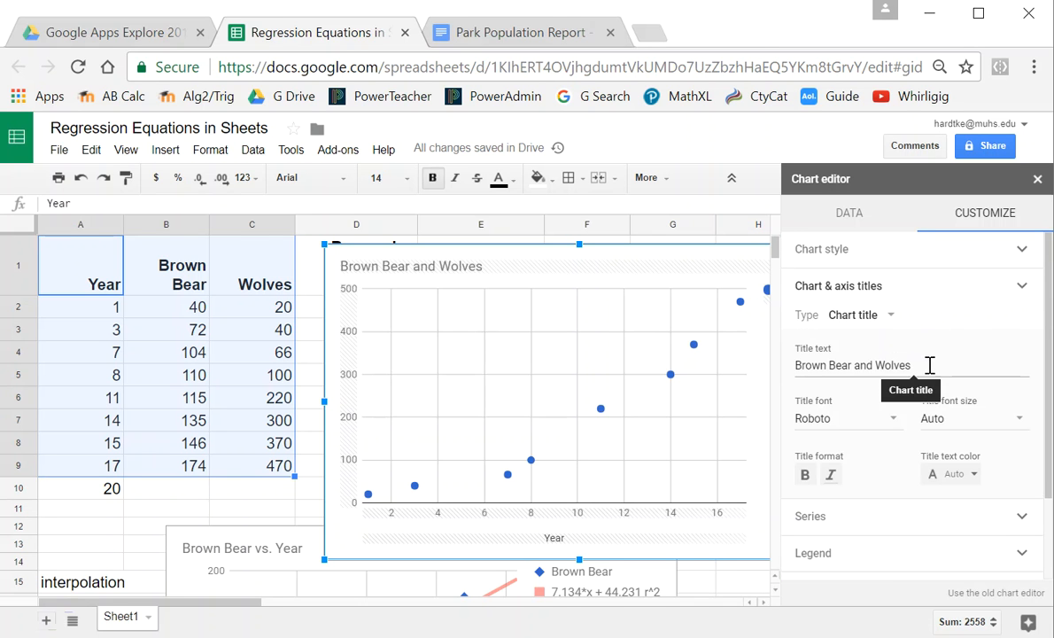
{"action": "left_click_drag", "start_coordinate": [910, 365], "coordinate": [769, 375]}
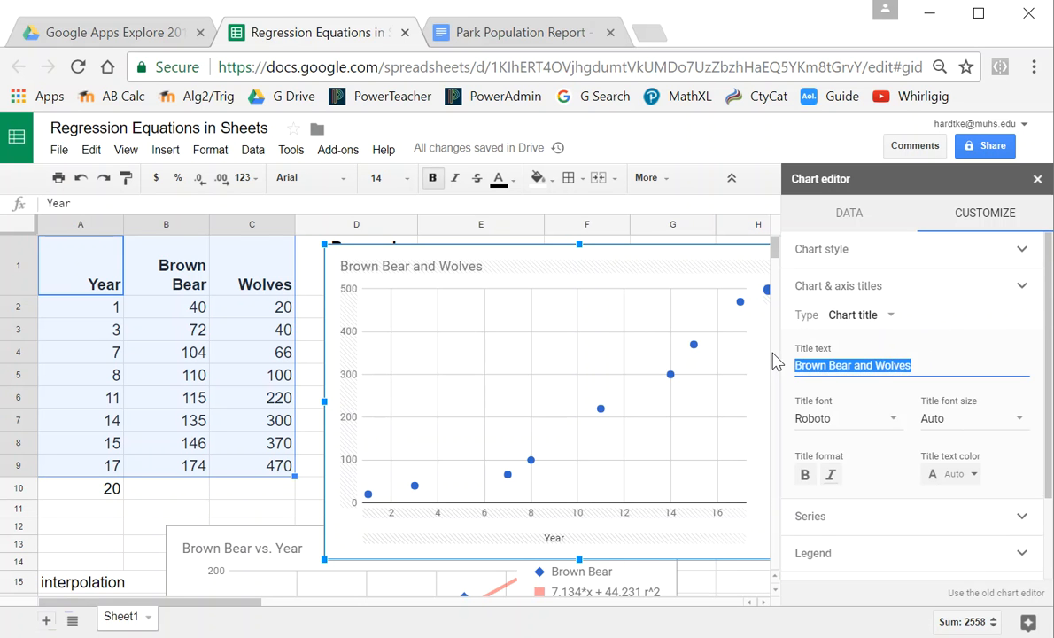
{"action": "type", "text": "Wolves vs. Year"}
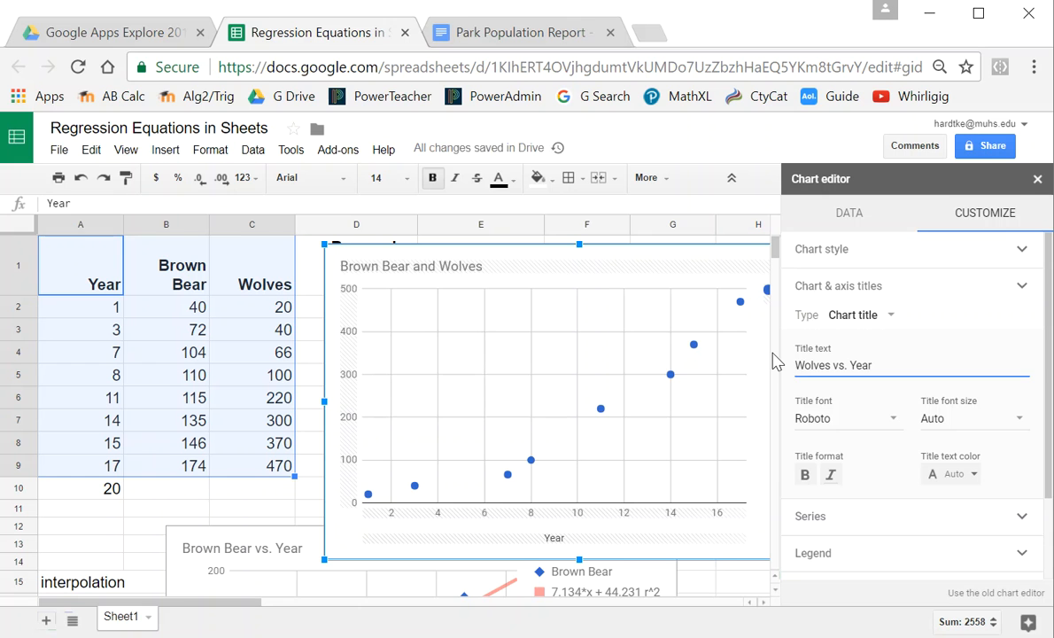
{"action": "left_click", "coordinate": [836, 388]}
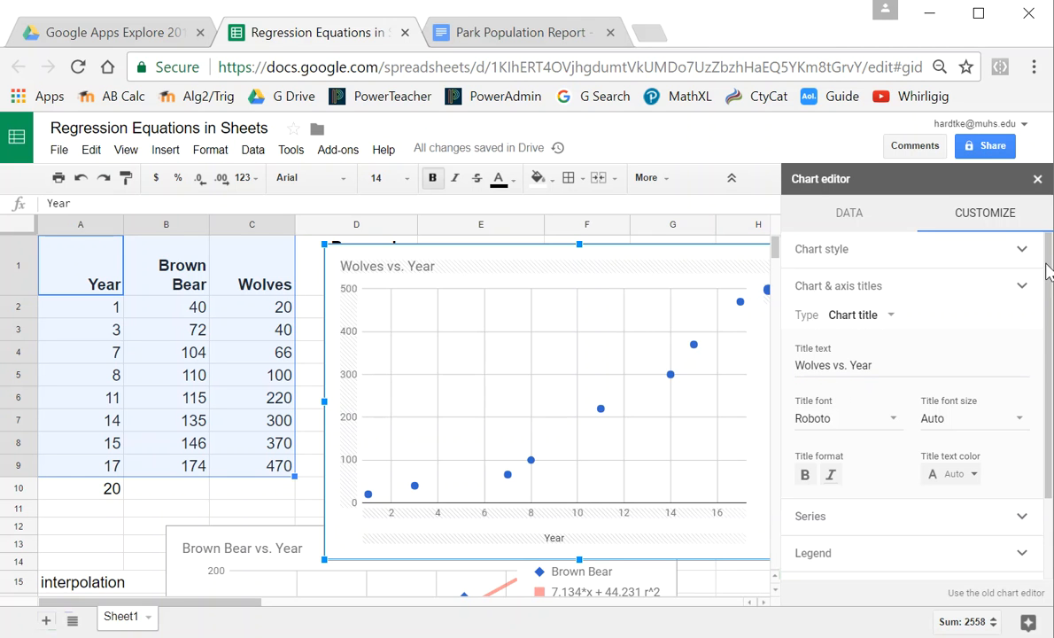
Set the Wolves series point size to 14px and shift the chart left to sit beside column C
{"action": "left_click_drag", "start_coordinate": [1050, 272], "coordinate": [1043, 365]}
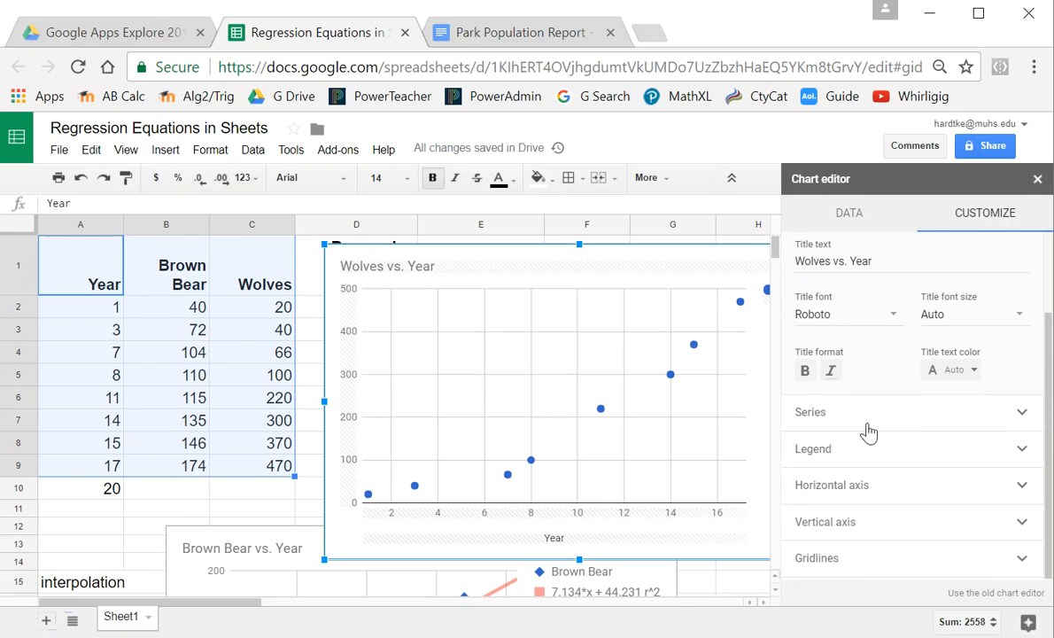
{"action": "left_click", "coordinate": [1022, 414]}
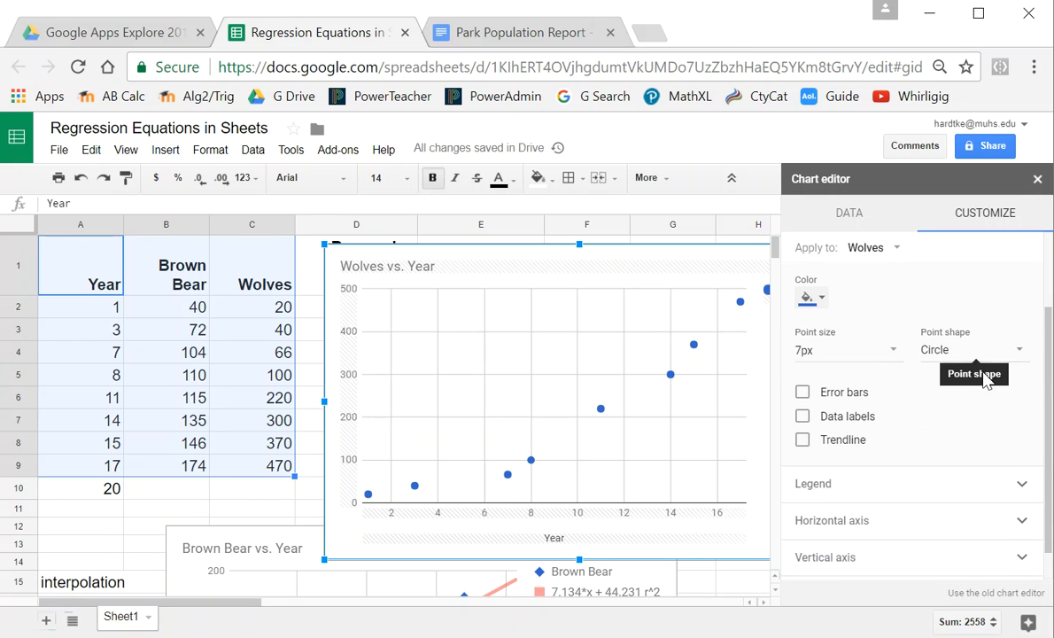
{"action": "left_click", "coordinate": [892, 353]}
{"action": "left_click", "coordinate": [865, 470]}
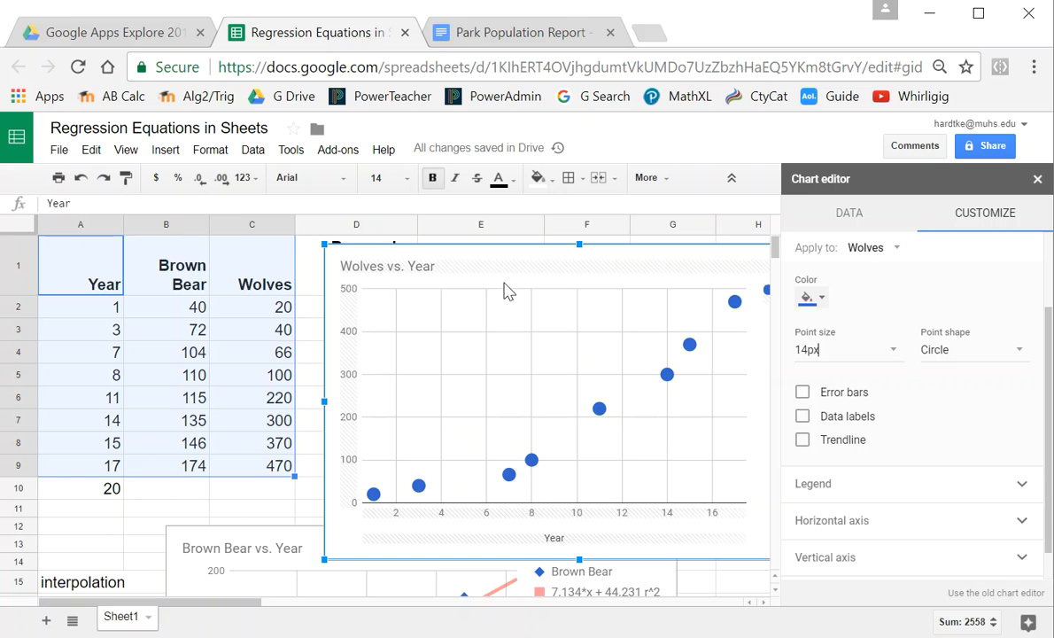
{"action": "left_click_drag", "start_coordinate": [509, 266], "coordinate": [485, 263]}
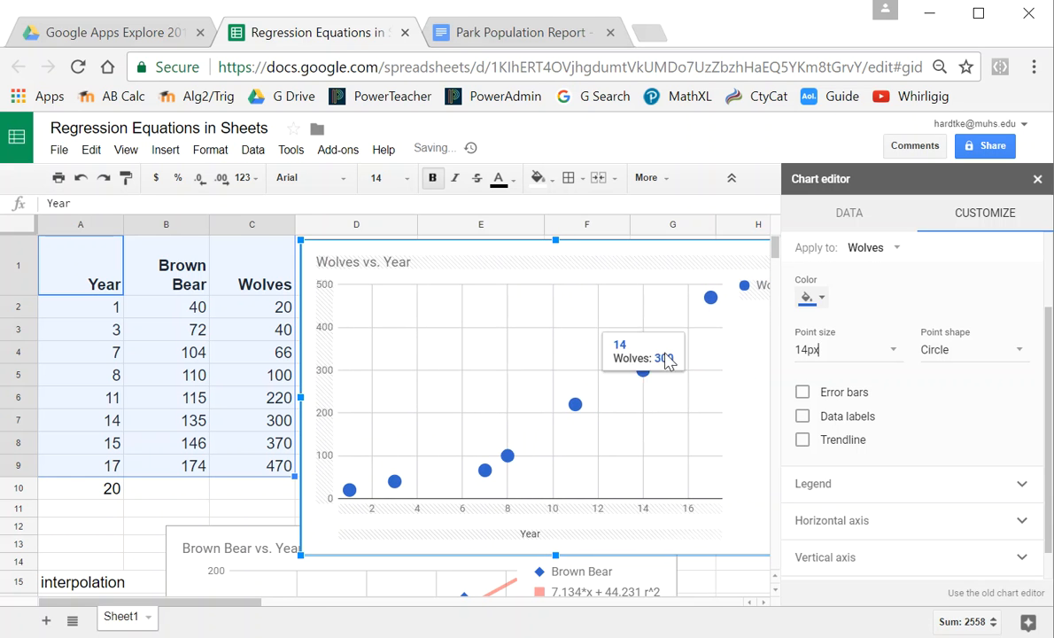
{"action": "left_click", "coordinate": [378, 490]}
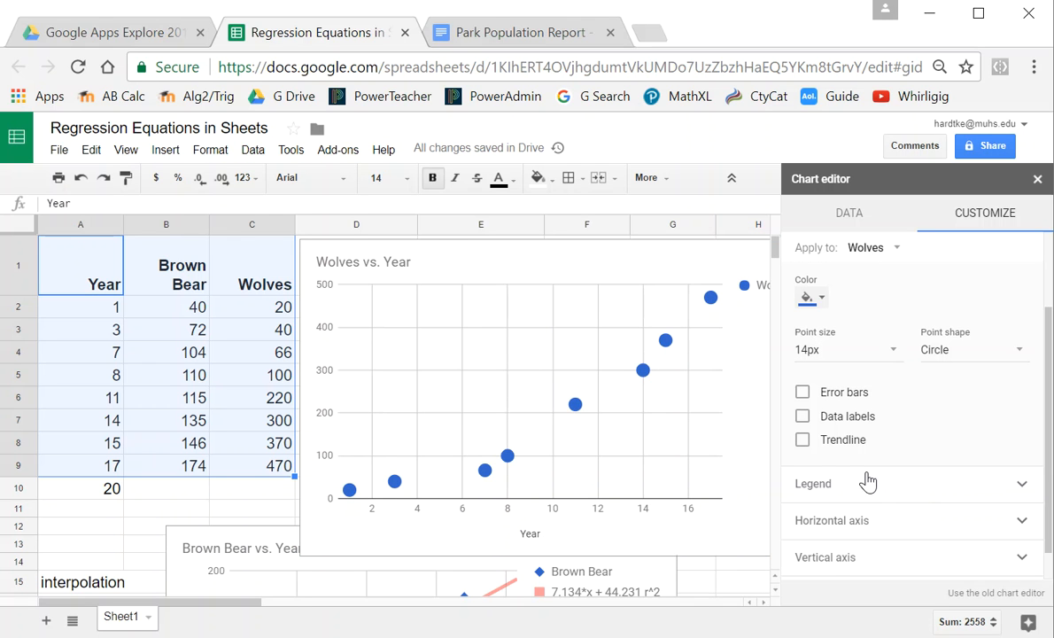
Add a linear trendline to the Wolves series, coloured red with a line thickness of 4px
{"action": "left_click", "coordinate": [802, 443]}
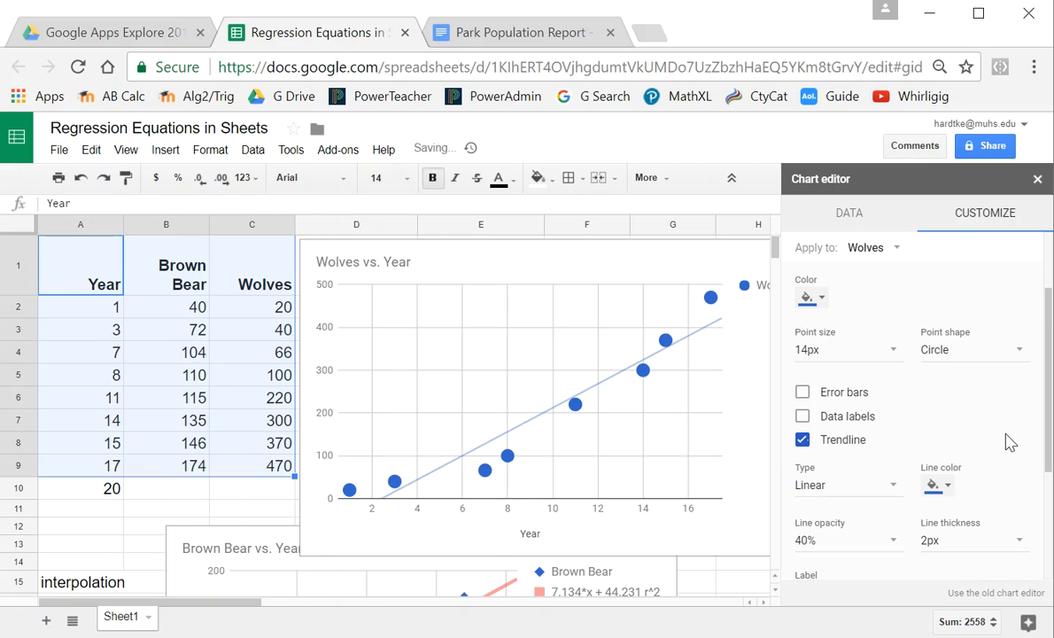
{"action": "left_click", "coordinate": [937, 485]}
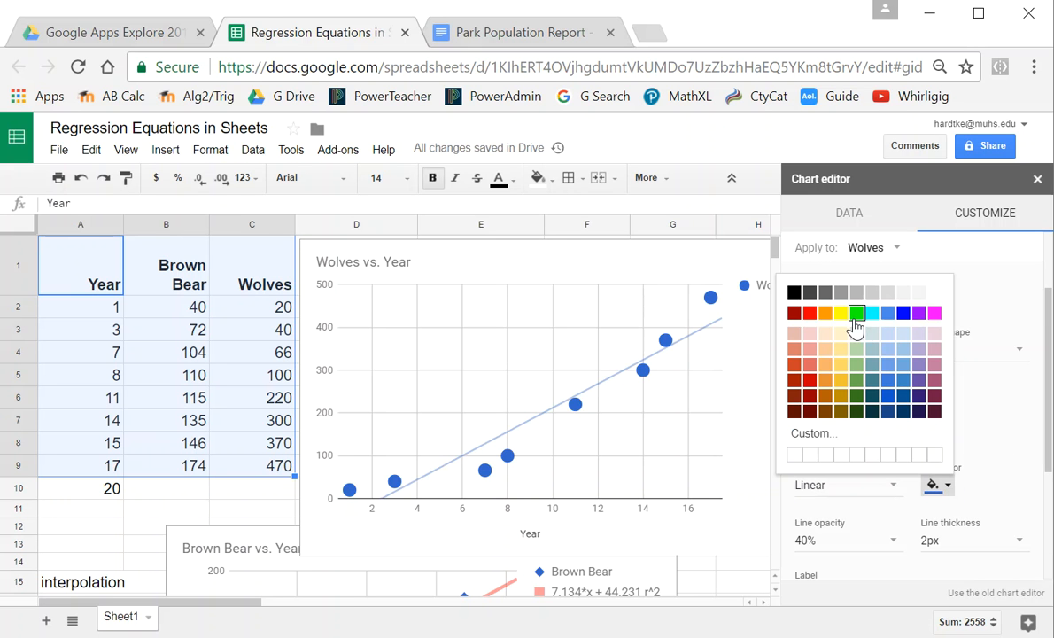
{"action": "left_click", "coordinate": [810, 314]}
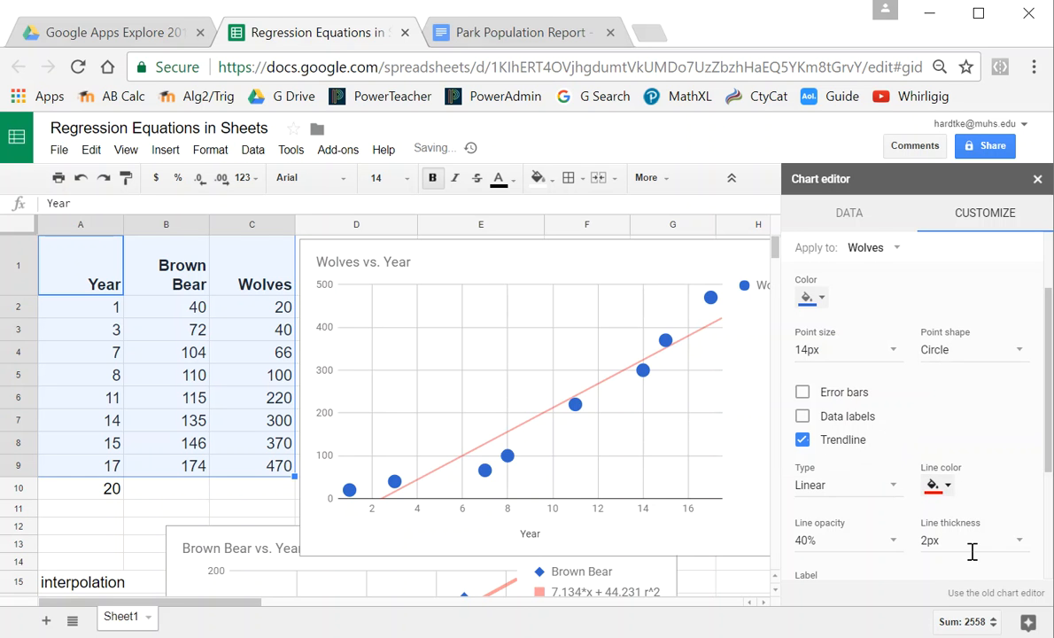
{"action": "left_click", "coordinate": [1019, 545]}
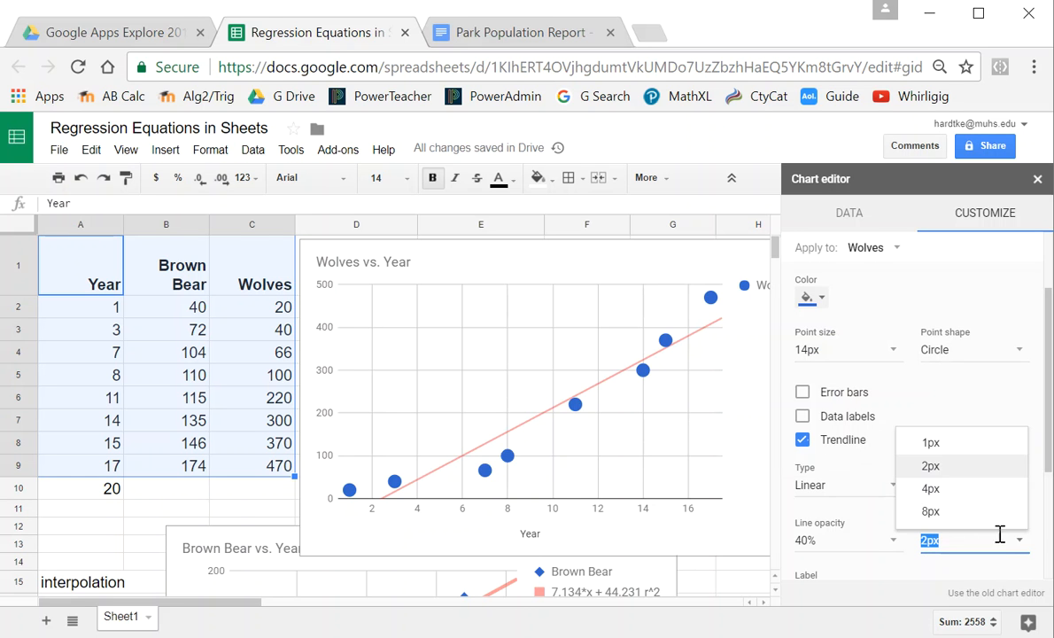
{"action": "left_click", "coordinate": [955, 489]}
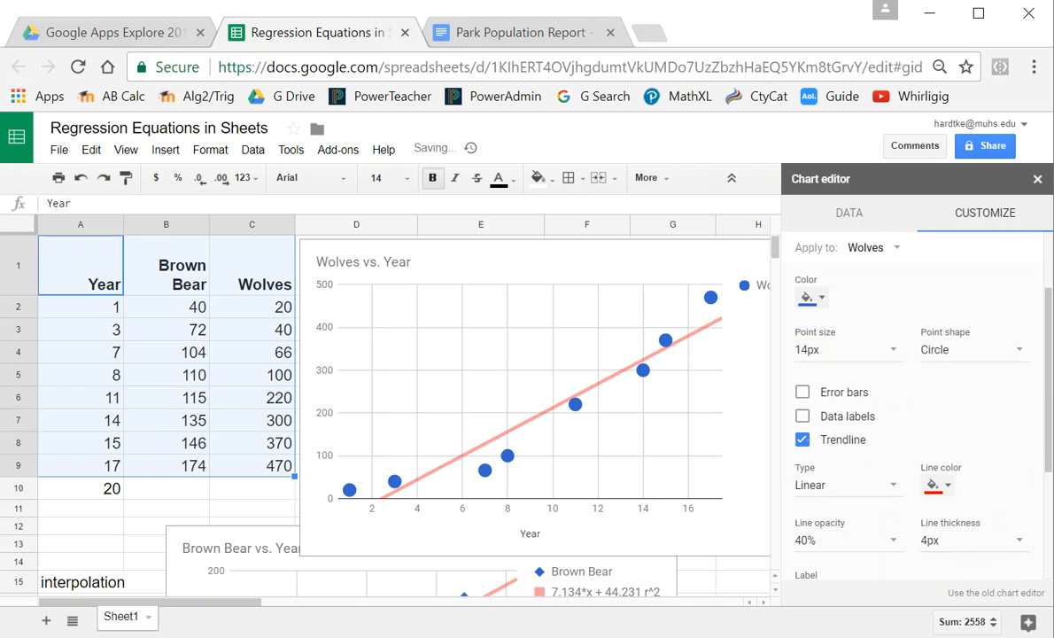
Move the Wolves vs. Year chart left to uncover its legend and show R² for the Wolves trendline
{"action": "scroll", "coordinate": [1051, 392], "scroll_direction": "down", "scroll_amount": 3}
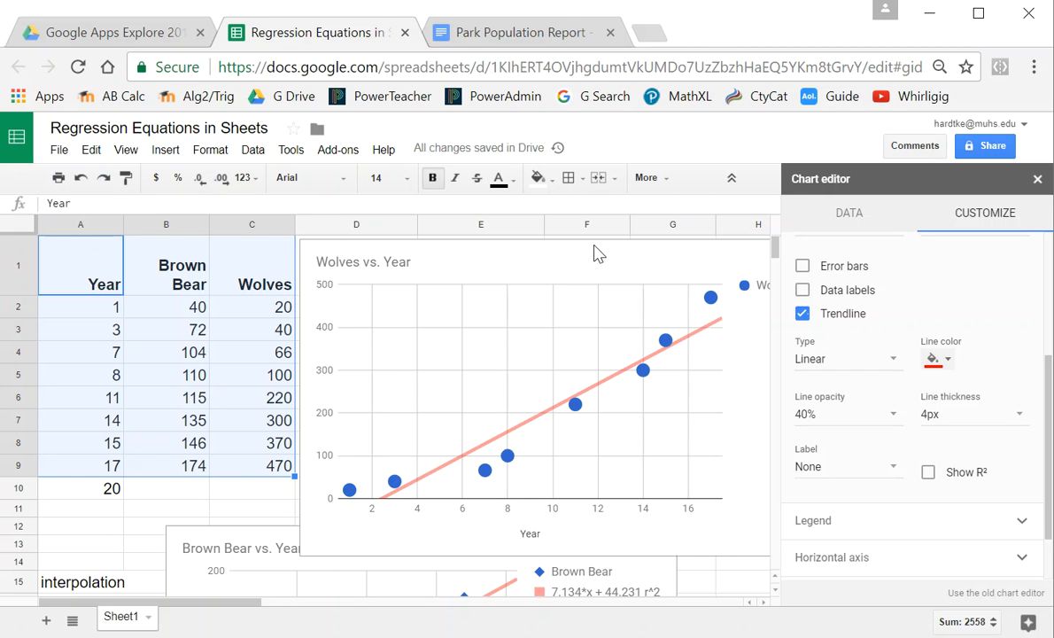
{"action": "left_click_drag", "start_coordinate": [558, 259], "coordinate": [499, 256]}
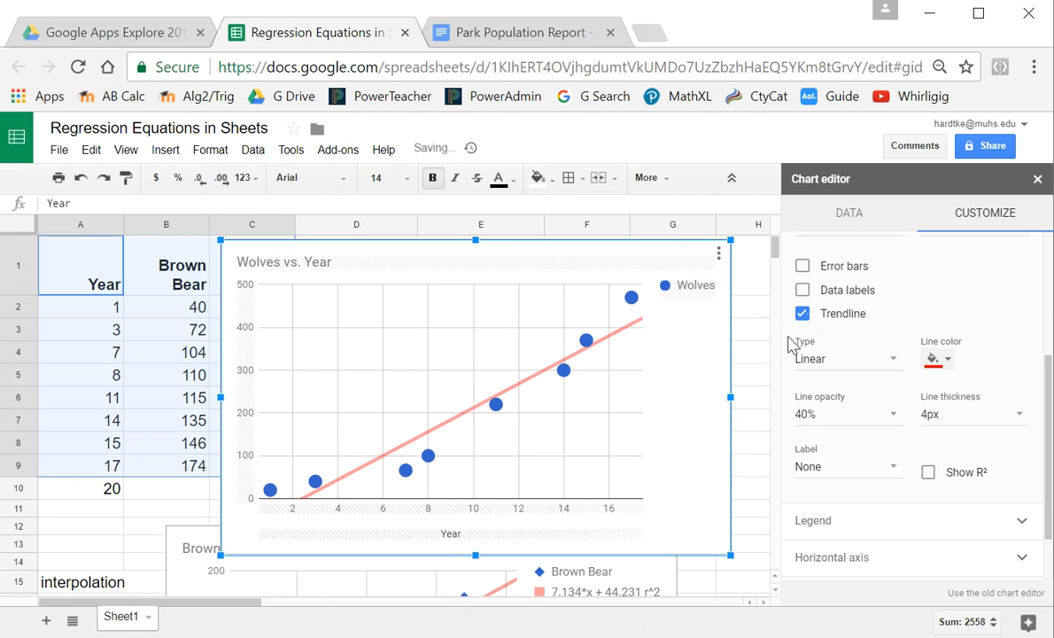
{"action": "left_click", "coordinate": [929, 475]}
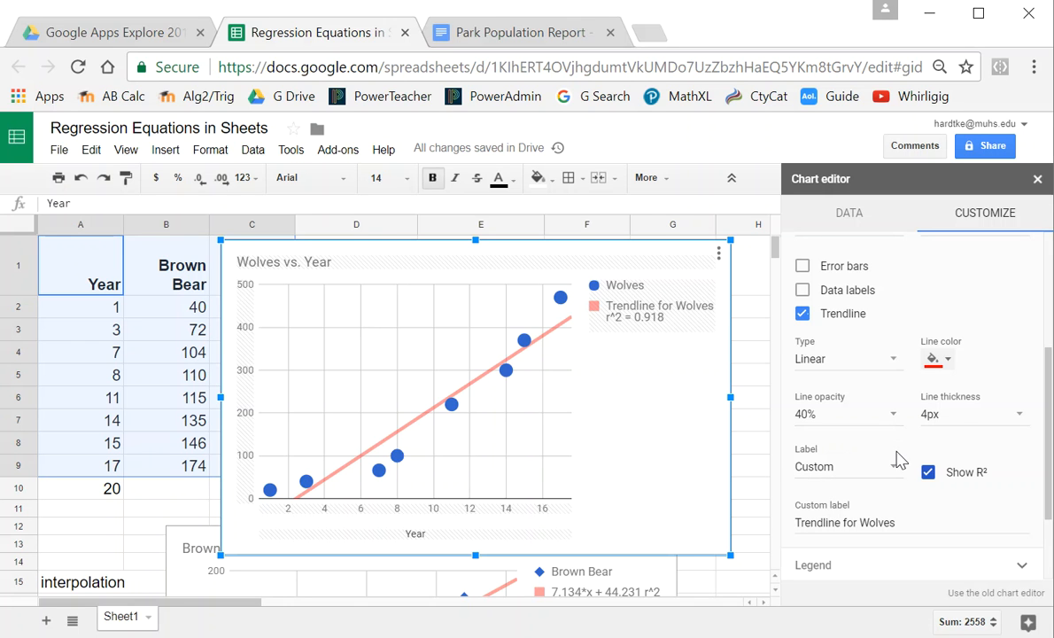
Try the Exponential, Polynomial and Logarithmic types on the Wolves trendline to compare their R² values
{"action": "left_click", "coordinate": [896, 361]}
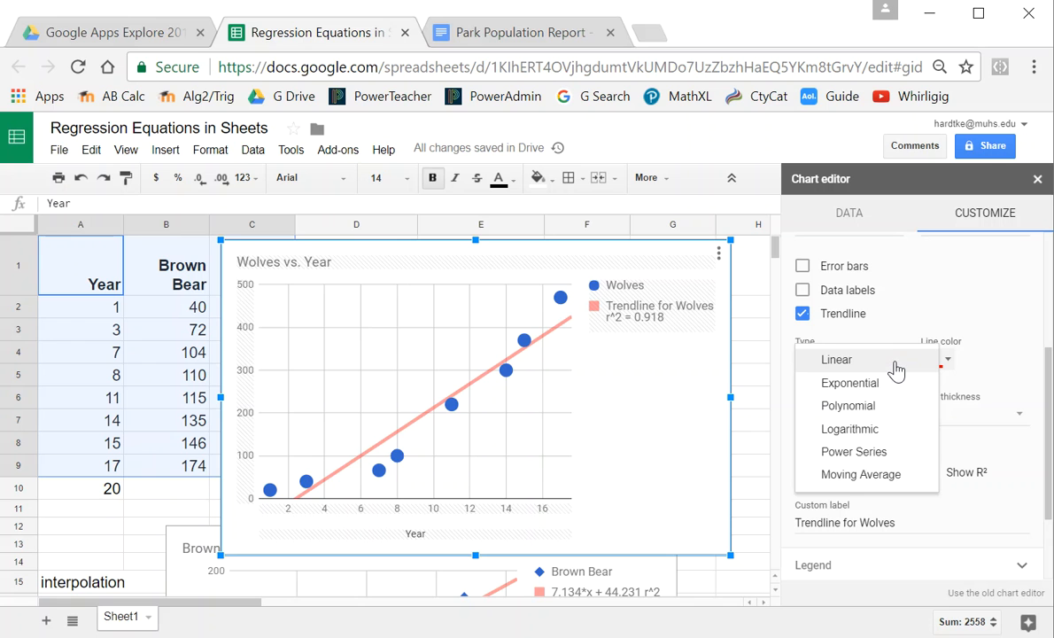
{"action": "left_click", "coordinate": [876, 385]}
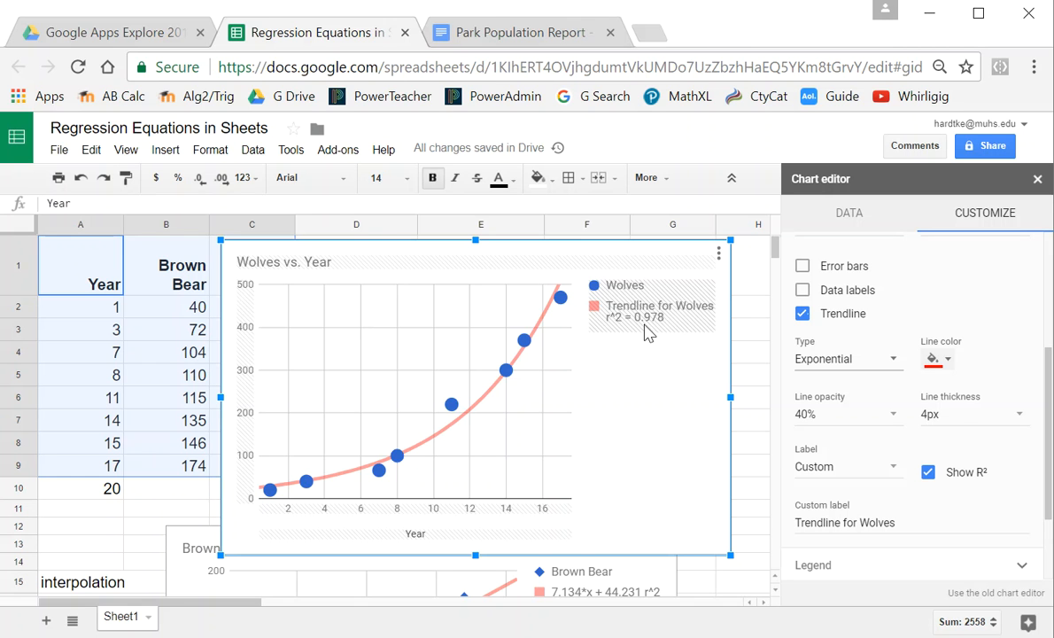
{"action": "left_click", "coordinate": [895, 364]}
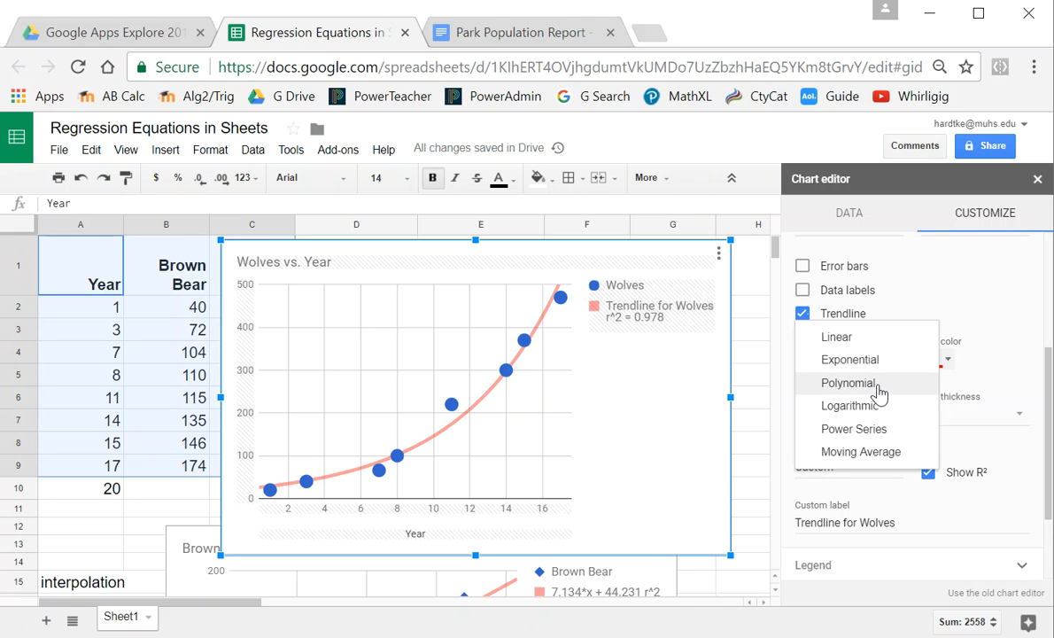
{"action": "left_click", "coordinate": [848, 382]}
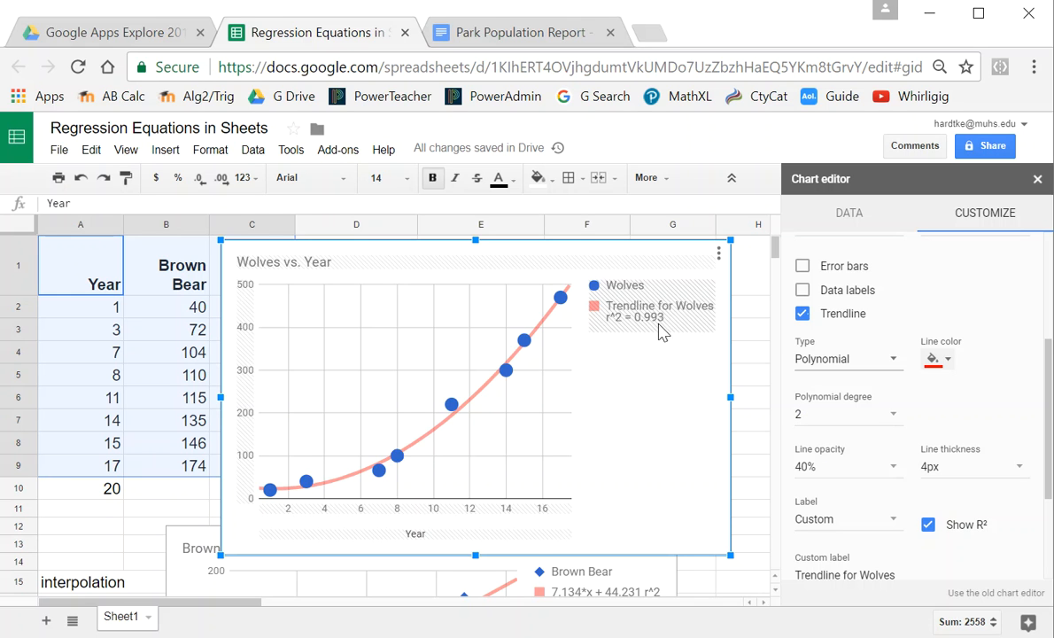
{"action": "left_click", "coordinate": [898, 361]}
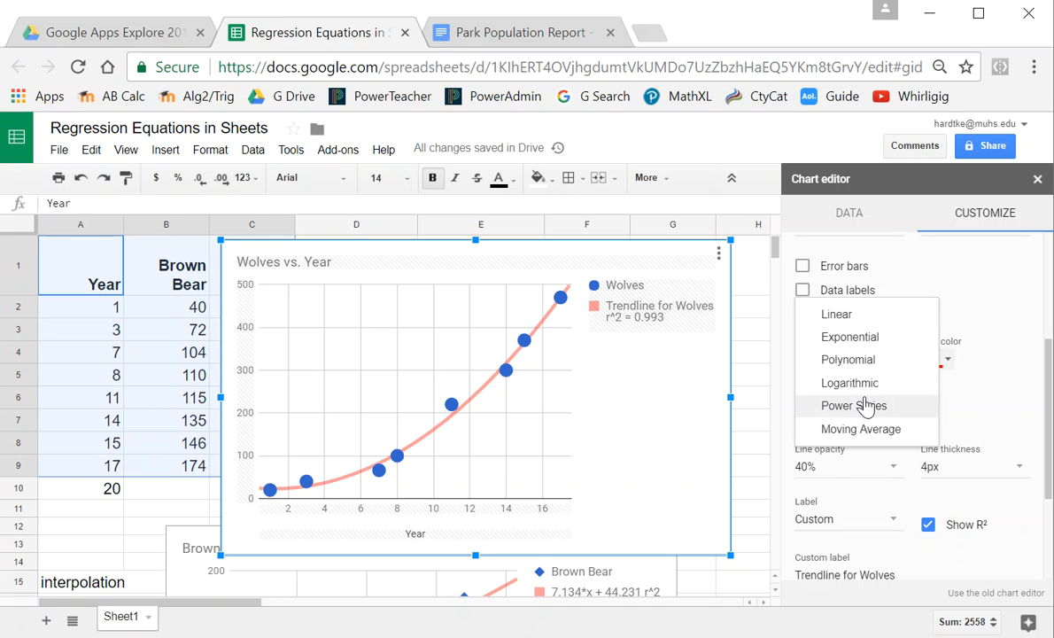
{"action": "left_click", "coordinate": [866, 381]}
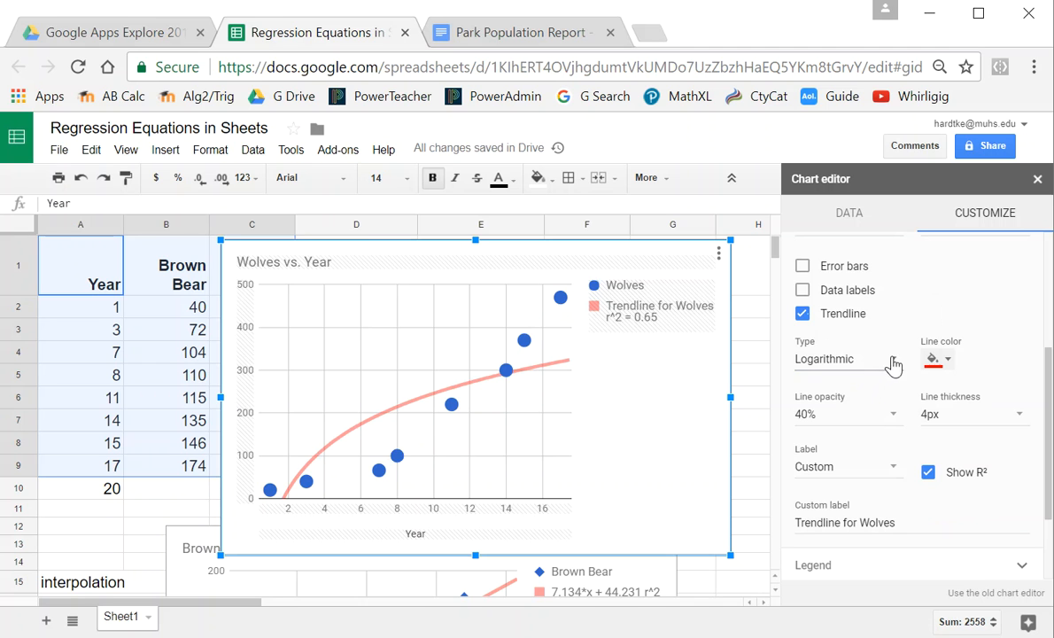
Set the Wolves trendline type to Polynomial, label it with its equation, and close the chart editor
{"action": "left_click", "coordinate": [897, 361]}
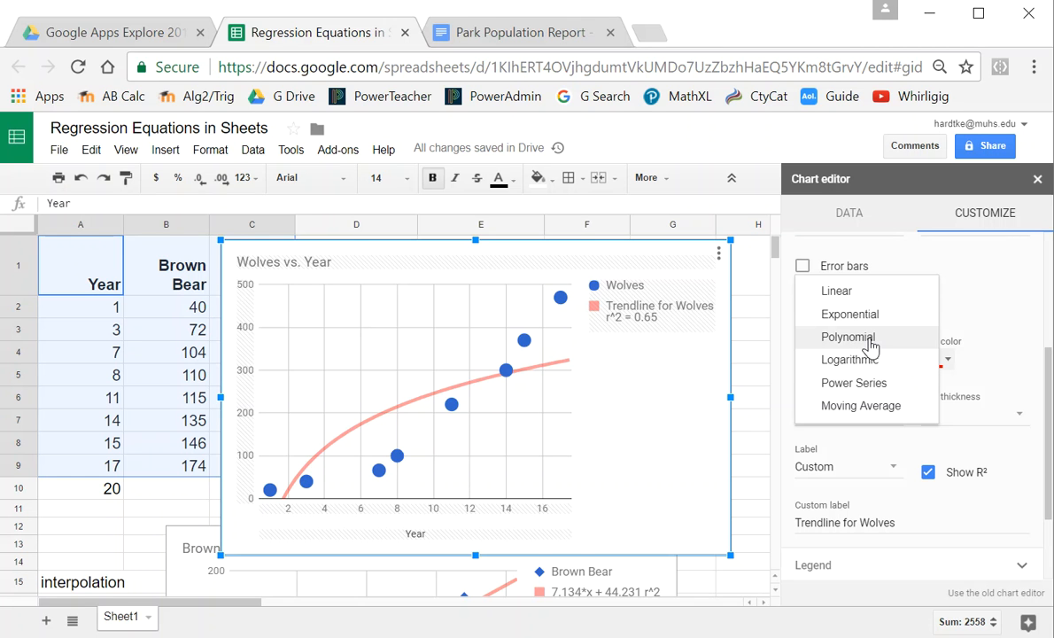
{"action": "left_click", "coordinate": [870, 346]}
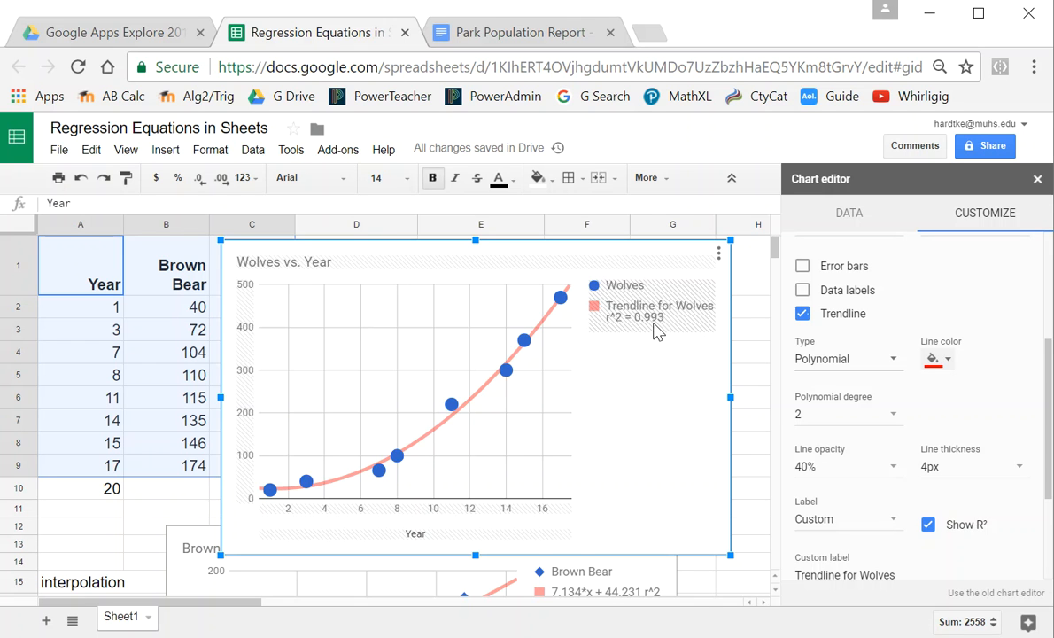
{"action": "left_click", "coordinate": [895, 528]}
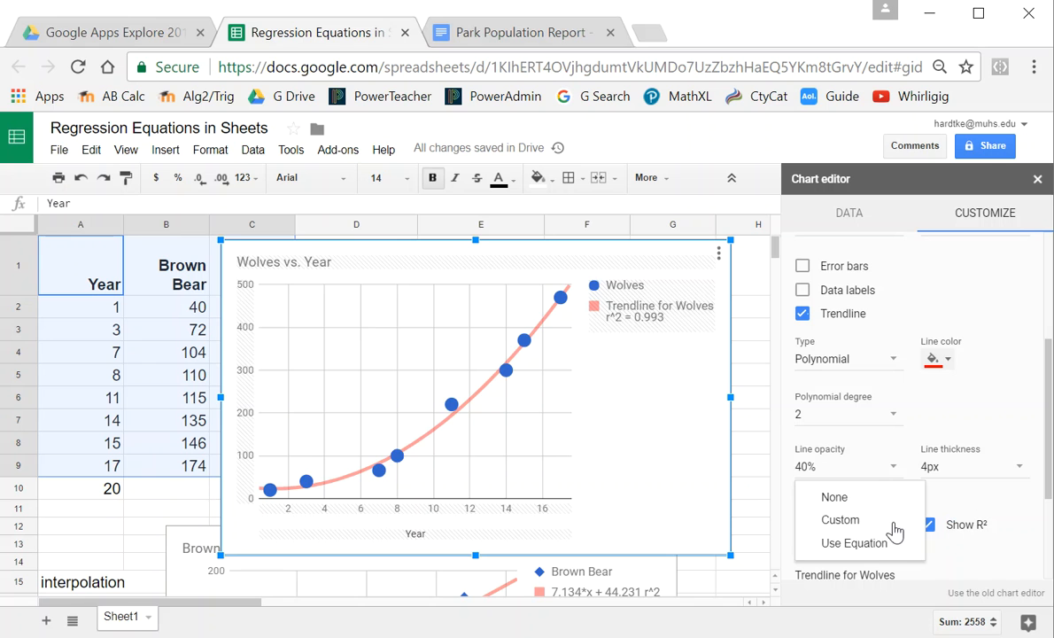
{"action": "left_click", "coordinate": [879, 553]}
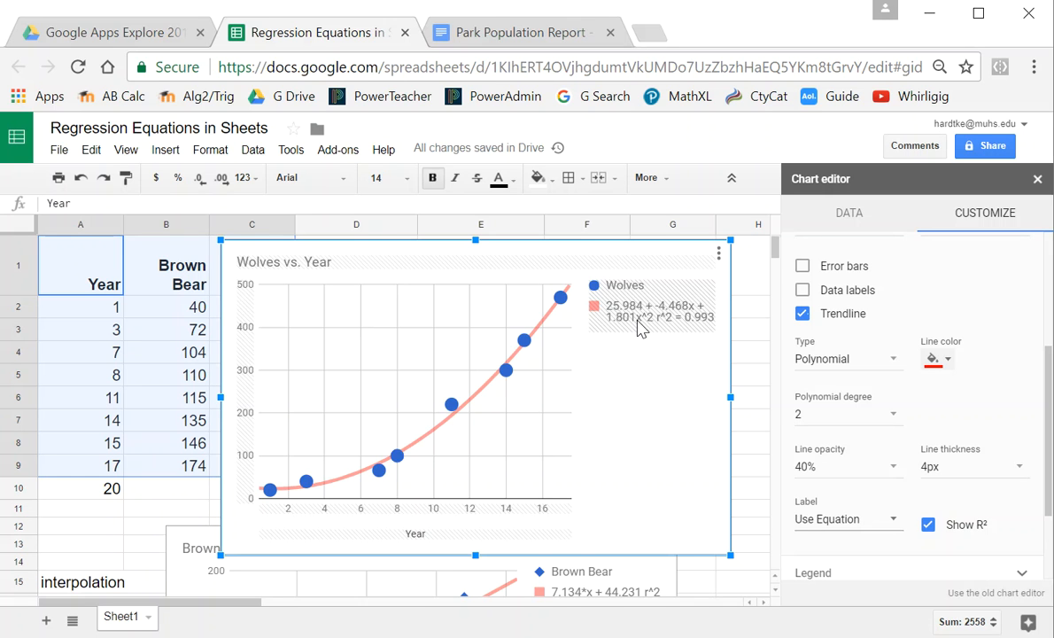
{"action": "left_click", "coordinate": [754, 293]}
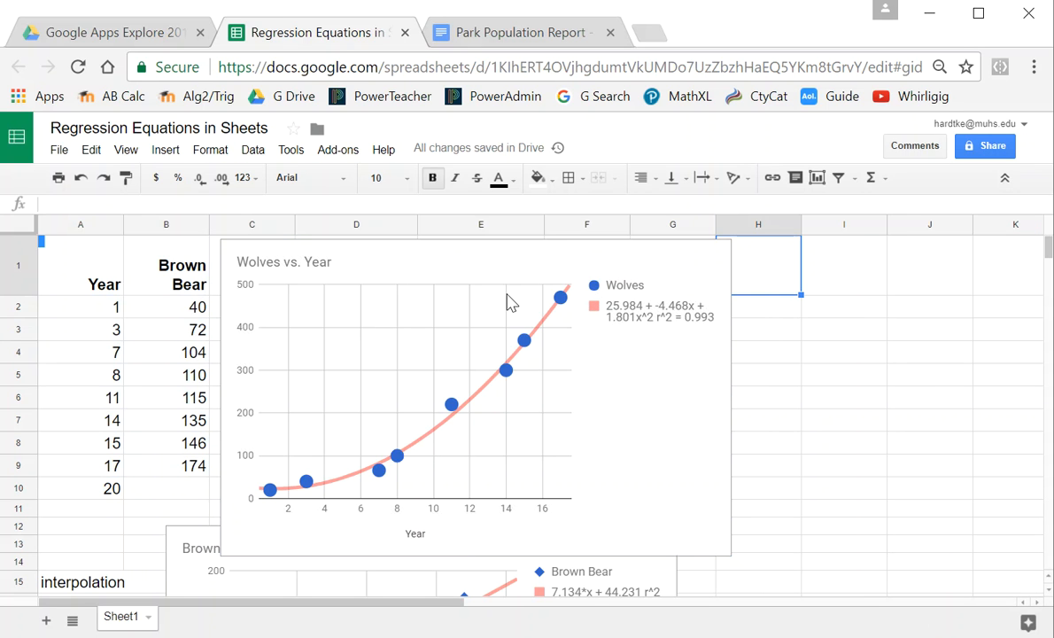
Move the Wolves chart down below row 3 and enter the heading "Regression Equation for Wolves" in cell E1
{"action": "left_click", "coordinate": [463, 263]}
{"action": "left_click_drag", "start_coordinate": [463, 263], "coordinate": [528, 354]}
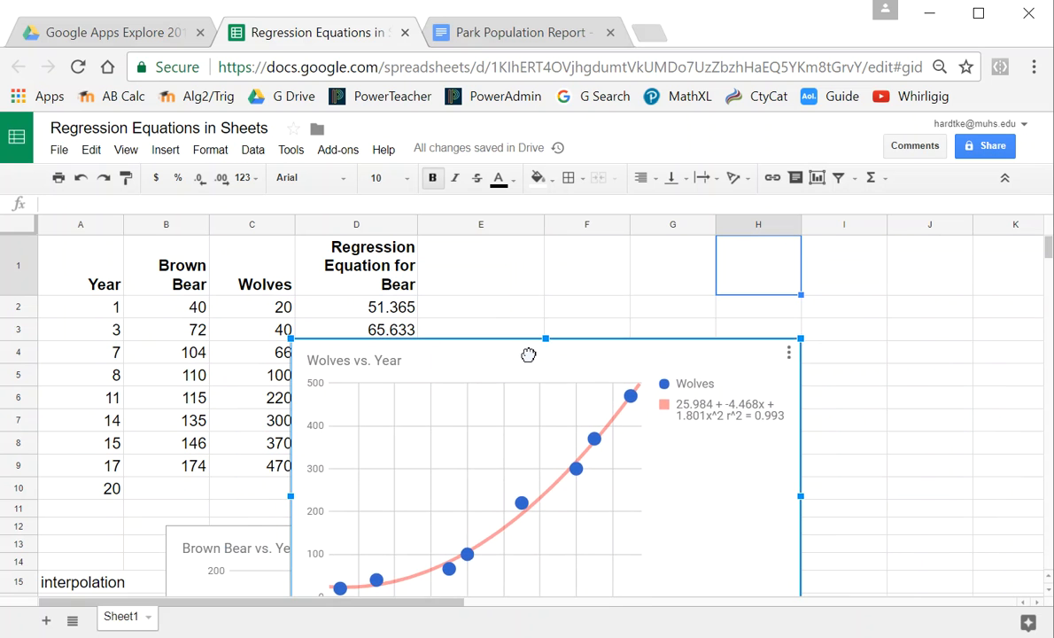
{"action": "left_click", "coordinate": [489, 261]}
{"action": "type", "text": "Regressi"}
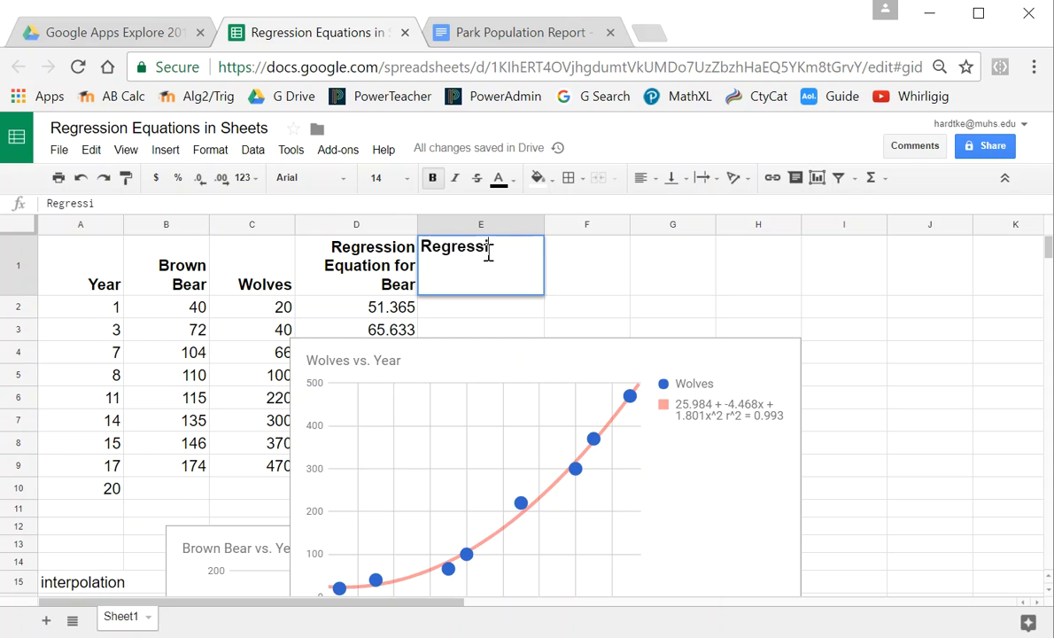
{"action": "type", "text": "on Equ"}
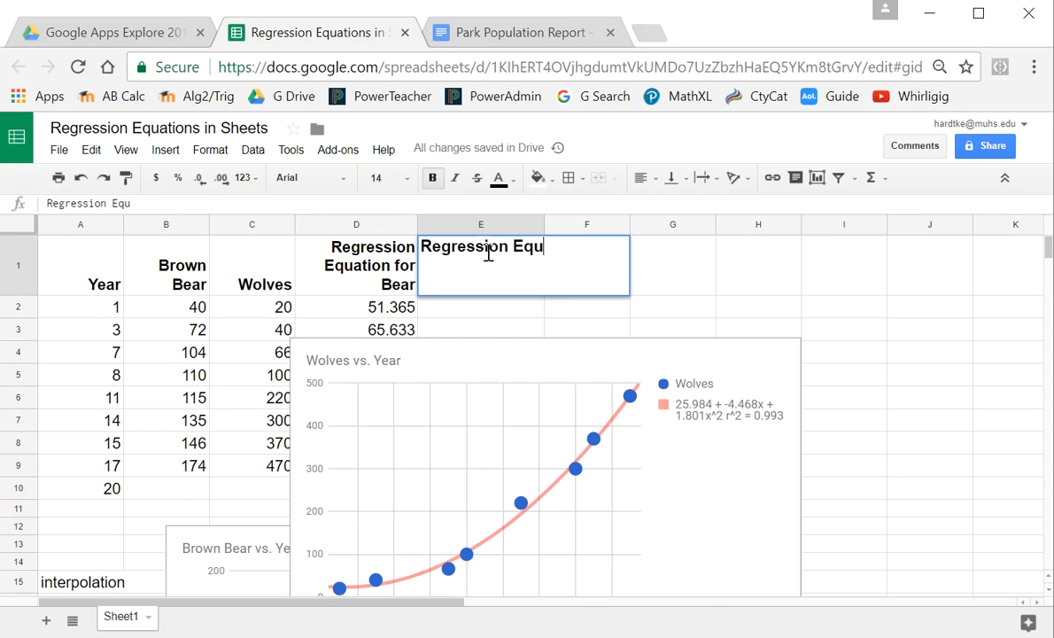
{"action": "type", "text": "ation for Wolves"}
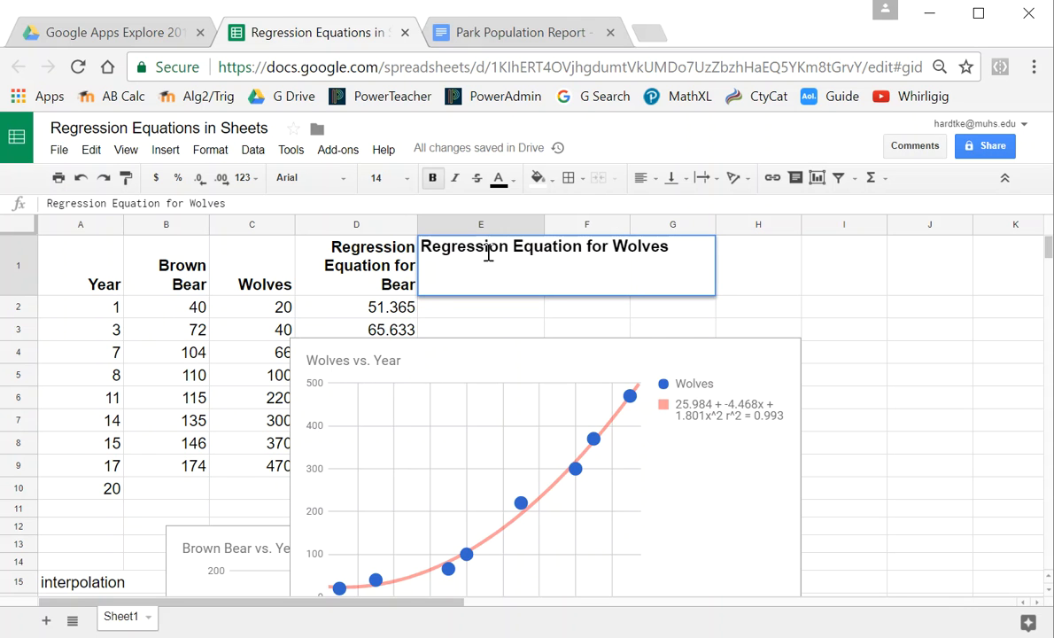
{"action": "left_click", "coordinate": [940, 305]}
Wrap the text of the heading in cell E1 and align it right
{"action": "left_click", "coordinate": [492, 255]}
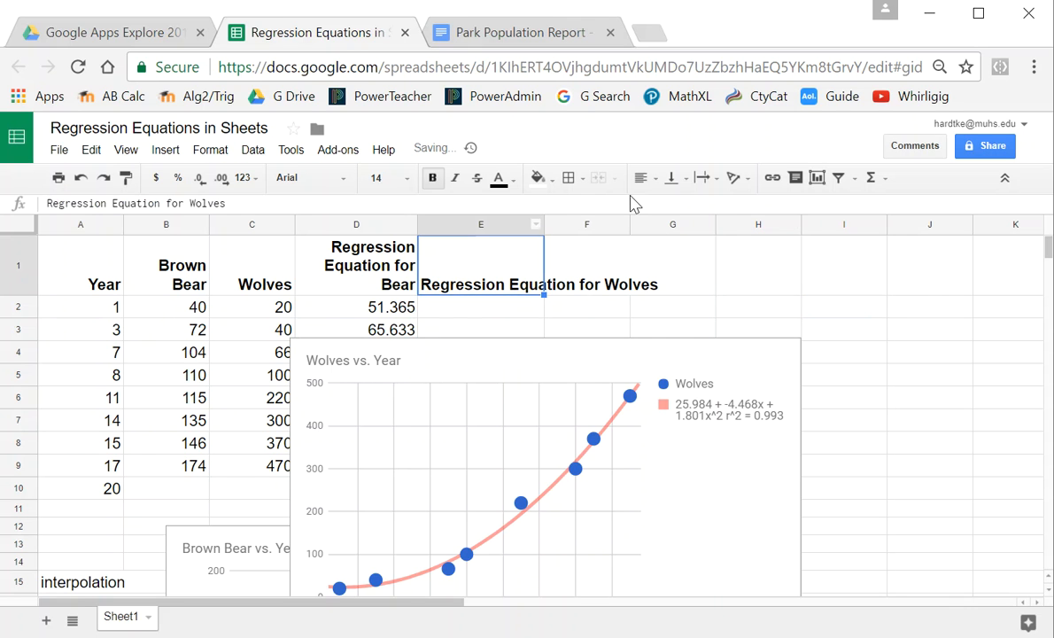
{"action": "left_click", "coordinate": [718, 179]}
{"action": "left_click", "coordinate": [731, 205]}
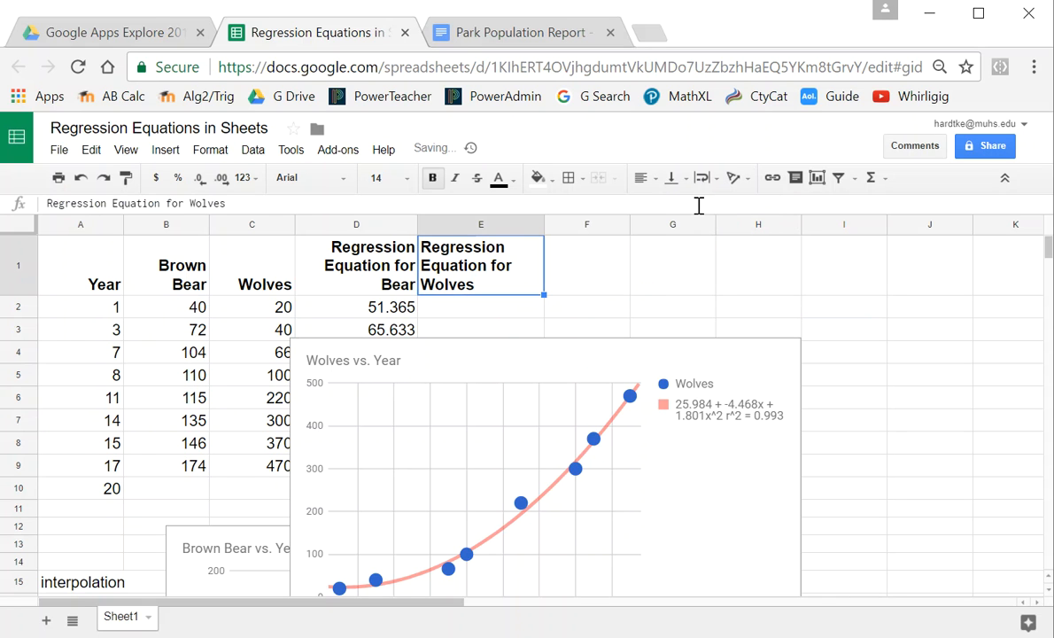
{"action": "left_click", "coordinate": [656, 179]}
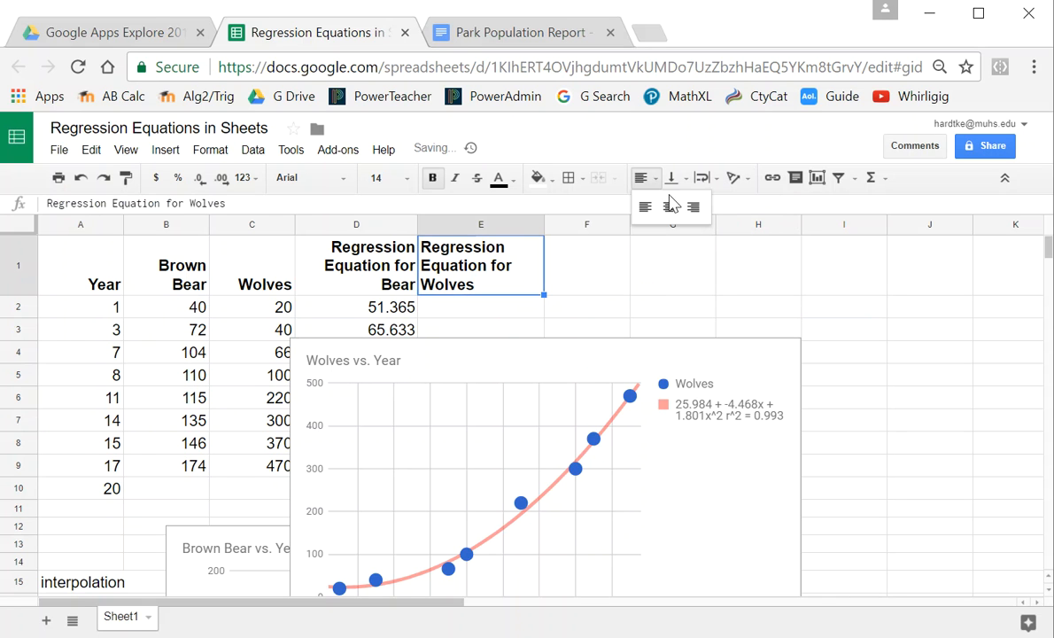
{"action": "left_click", "coordinate": [694, 208]}
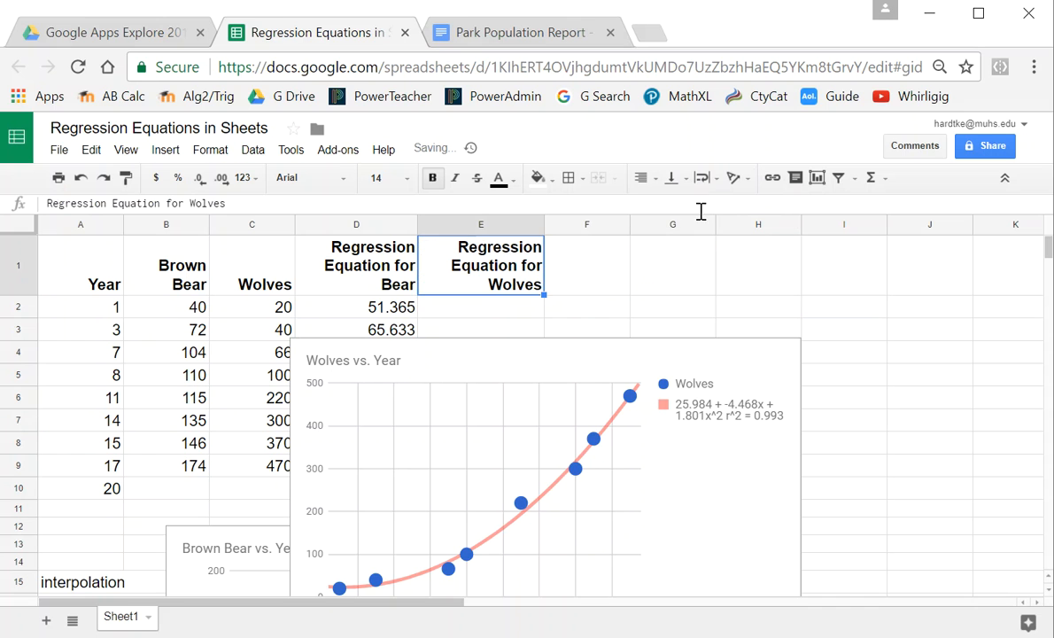
Enter the Wolves regression formula =25.984+(-4.468)*A2+1.801*A2^2 in cell E2
{"action": "left_click", "coordinate": [493, 304]}
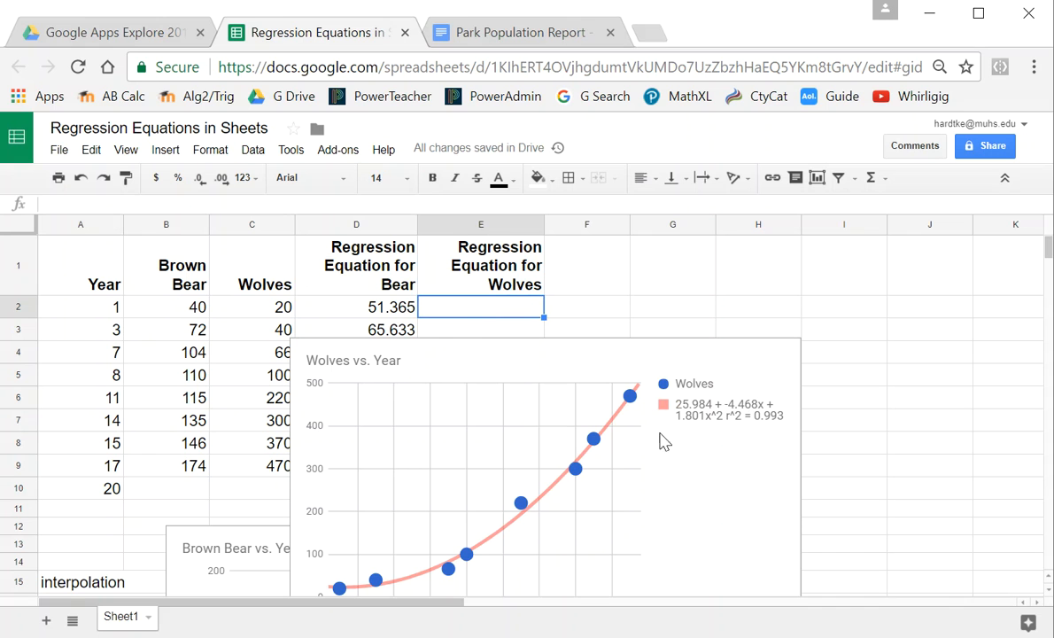
{"action": "left_click", "coordinate": [61, 205]}
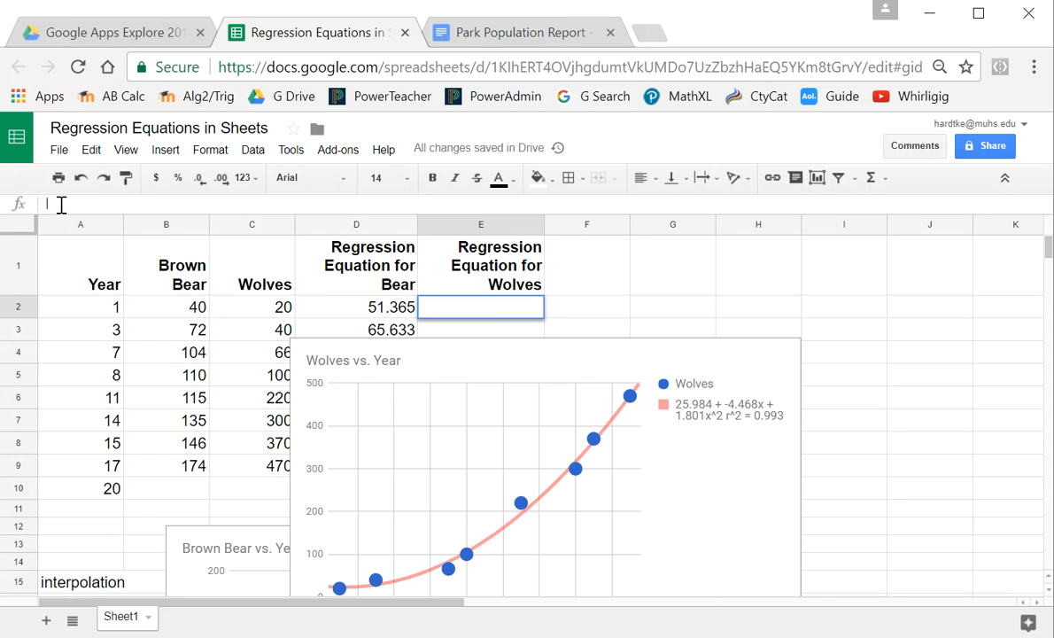
{"action": "type", "text": "="}
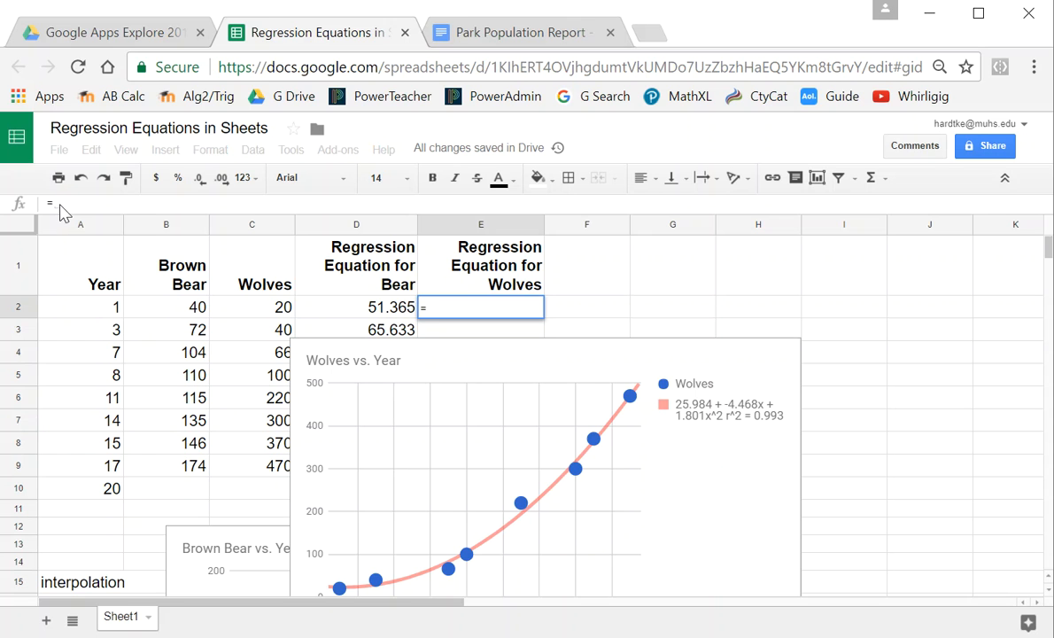
{"action": "type", "text": "25.984"}
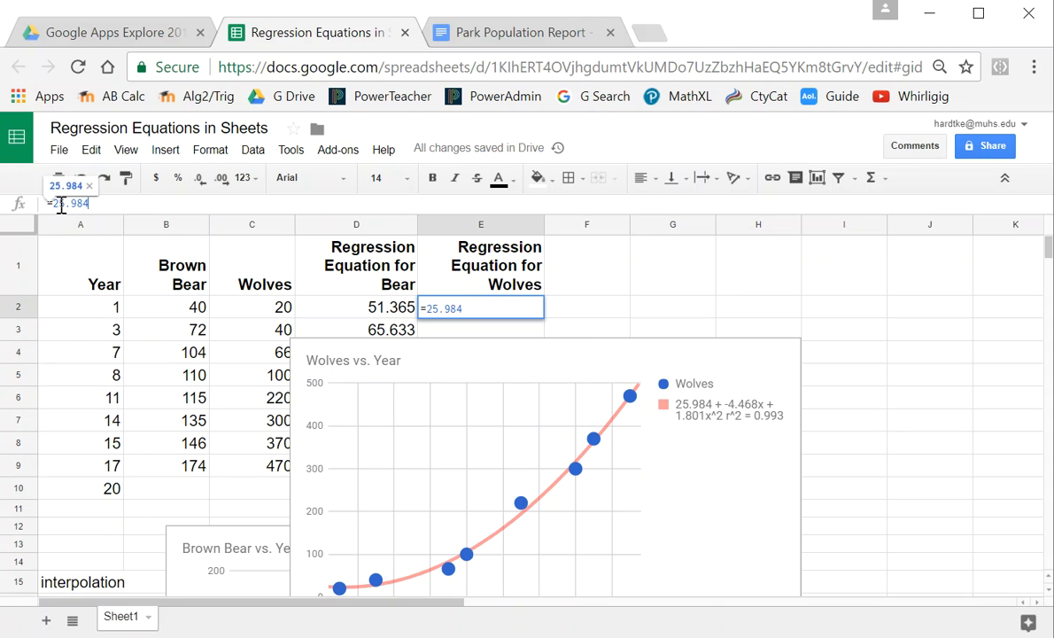
{"action": "type", "text": "+"}
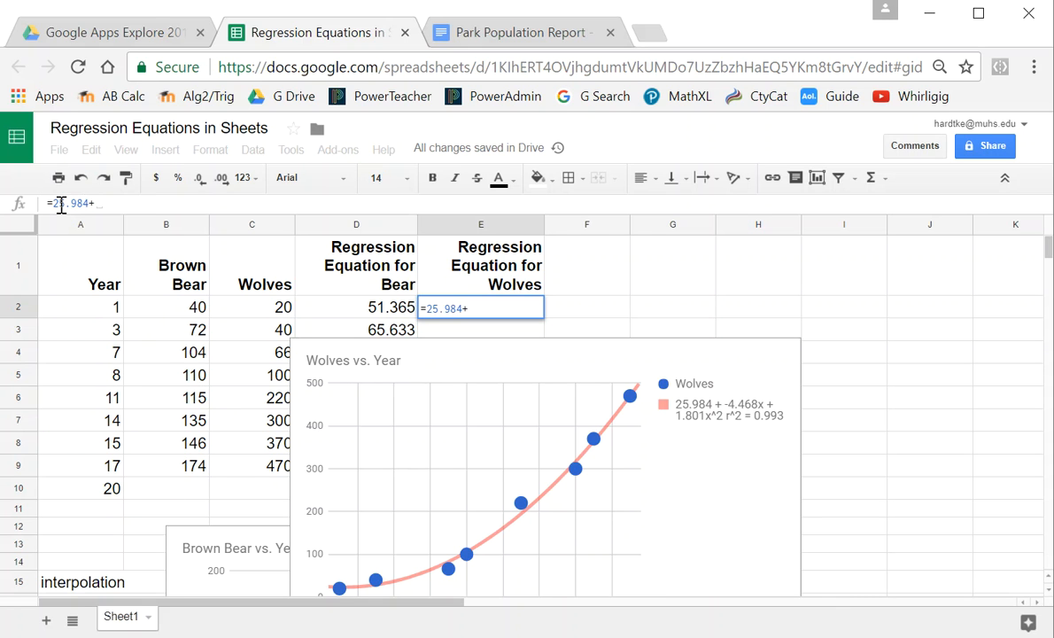
{"action": "type", "text": "(-4.468"}
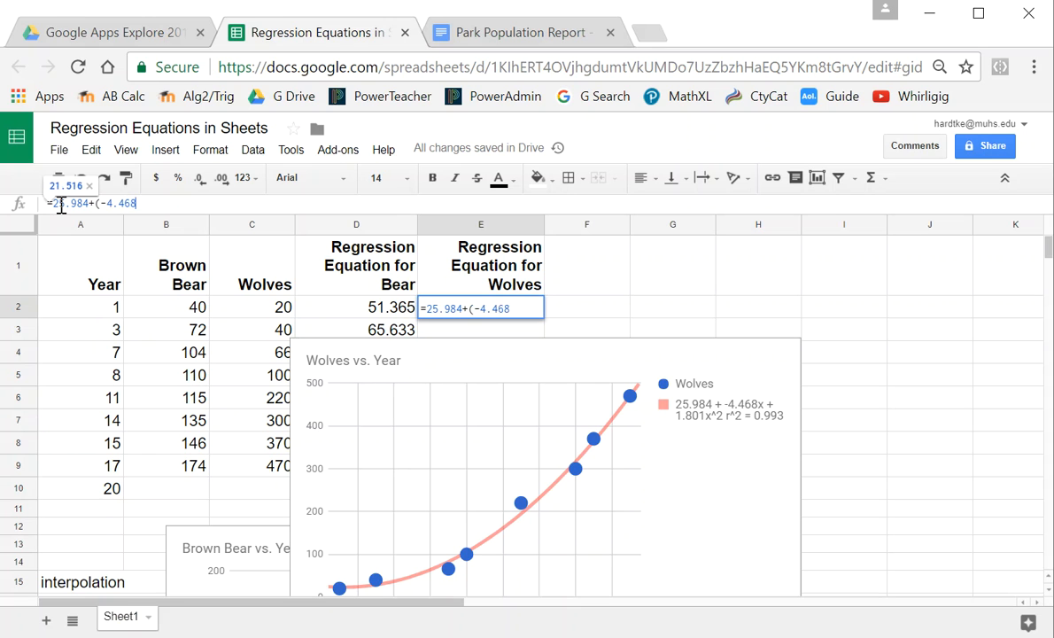
{"action": "type", "text": ")*"}
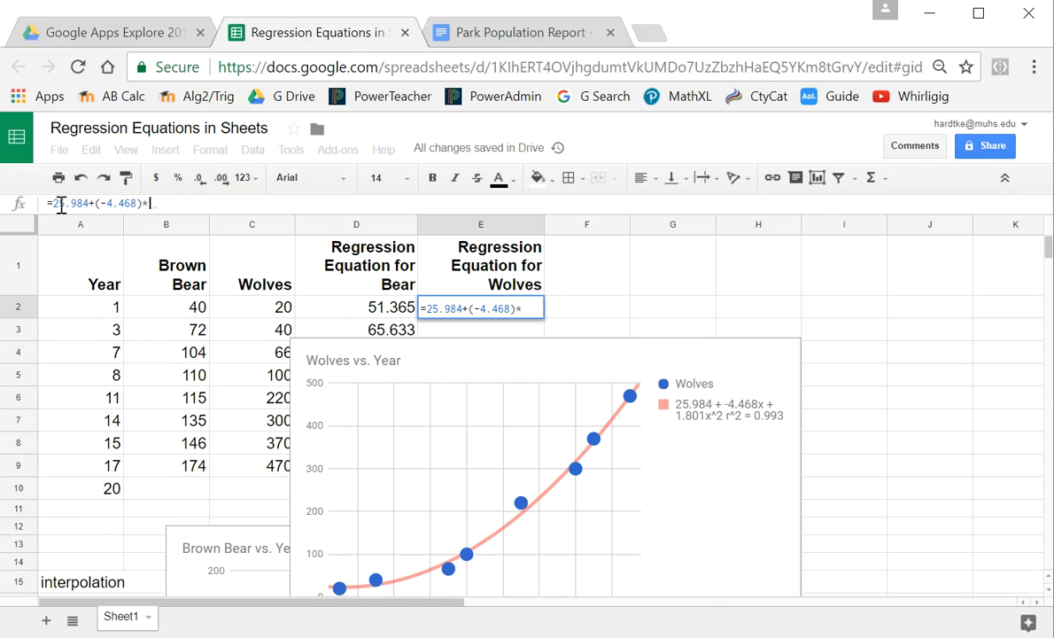
{"action": "left_click", "coordinate": [102, 310]}
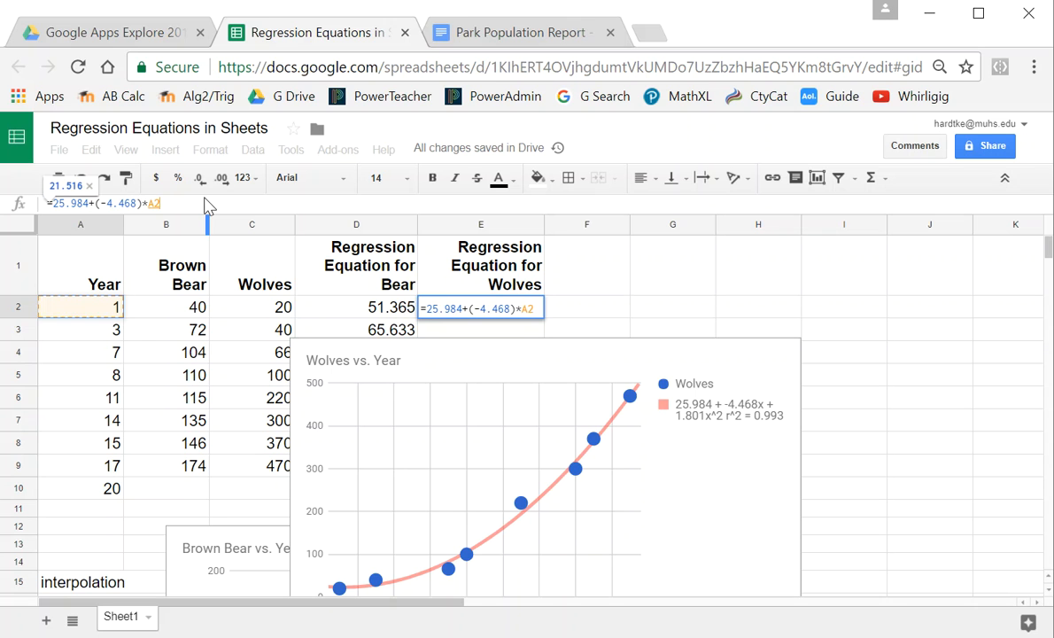
{"action": "type", "text": "+"}
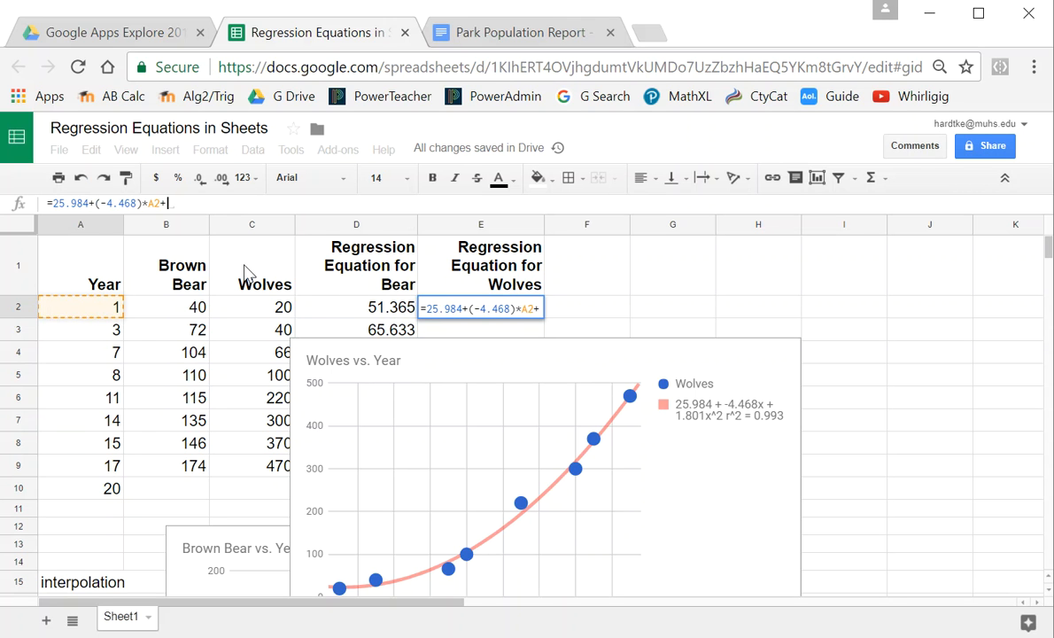
{"action": "type", "text": "1.801"}
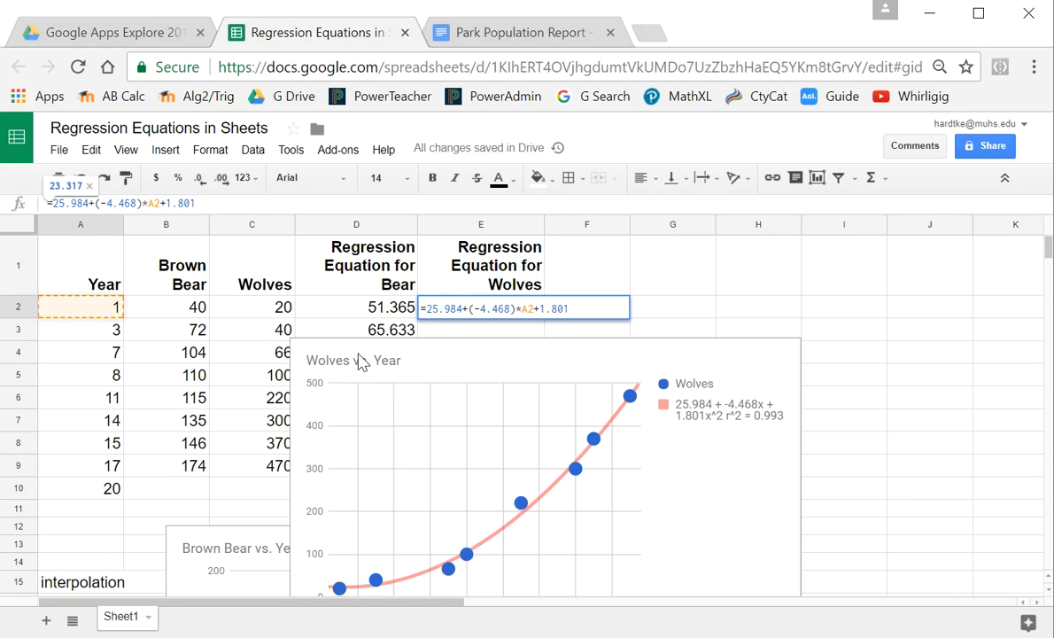
{"action": "type", "text": ".801*"}
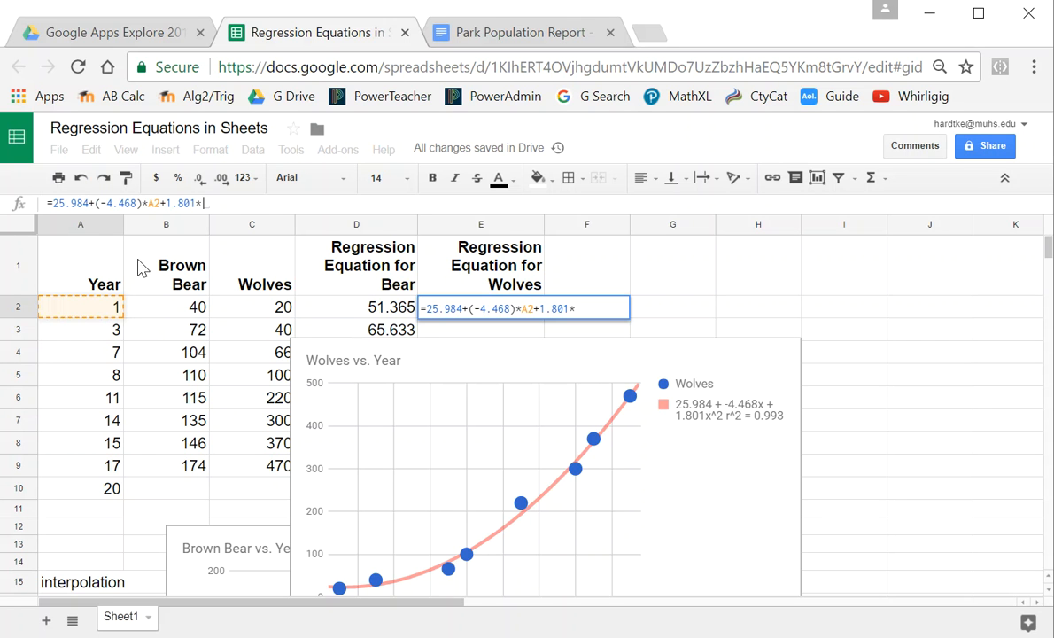
{"action": "left_click", "coordinate": [100, 312]}
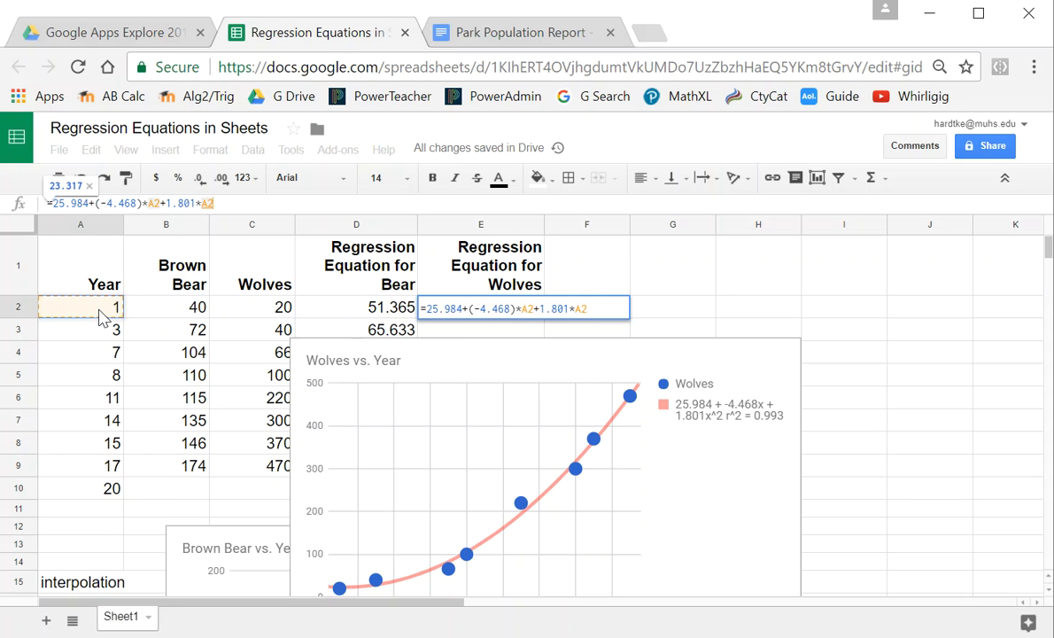
{"action": "type", "text": "^"}
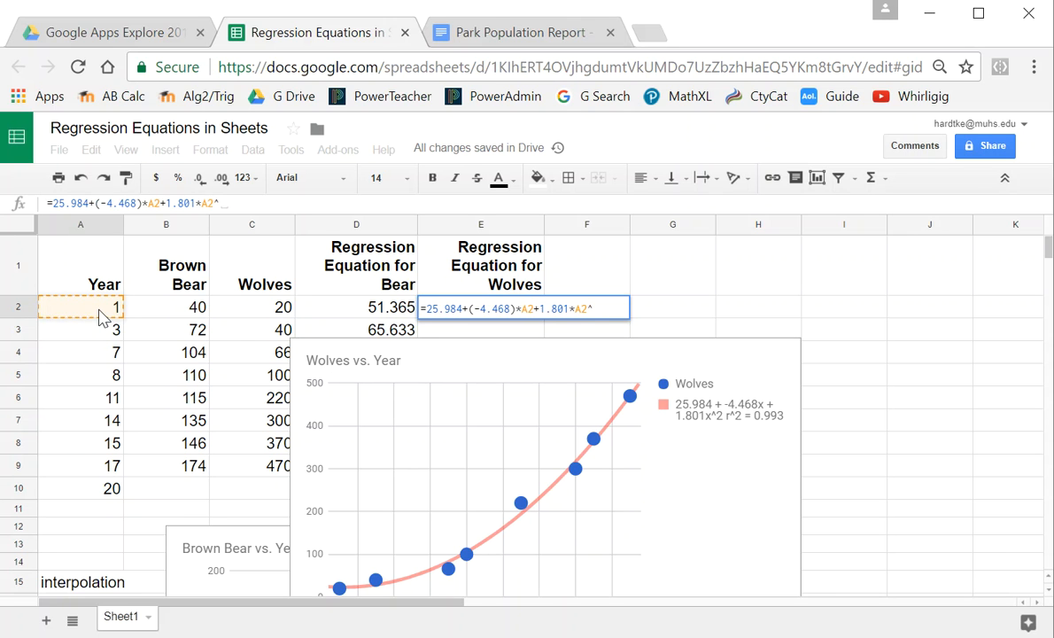
{"action": "type", "text": "2"}
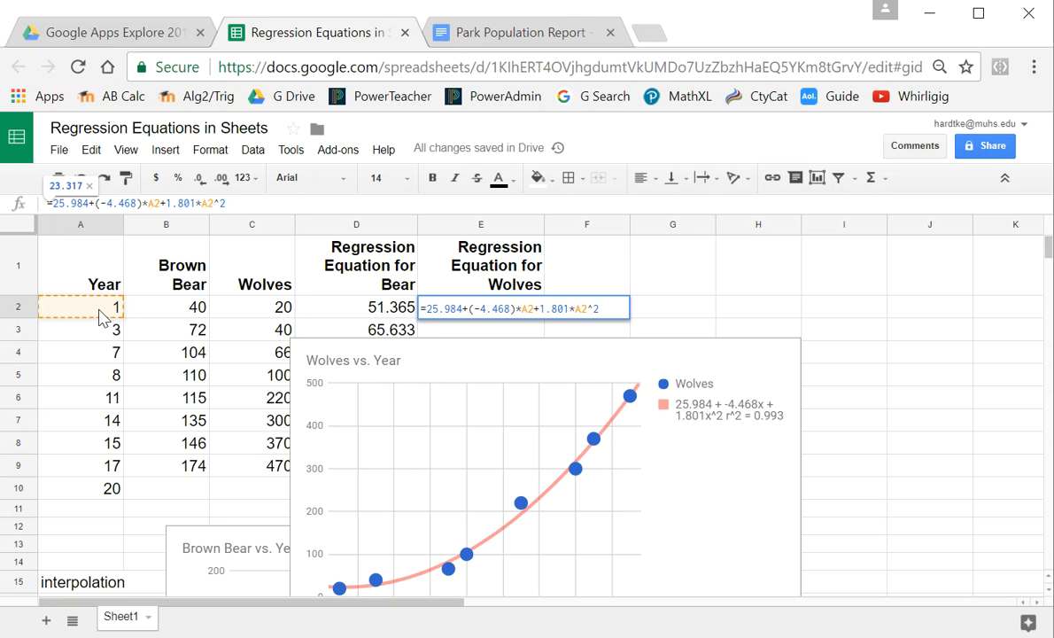
{"action": "key", "text": "Return"}
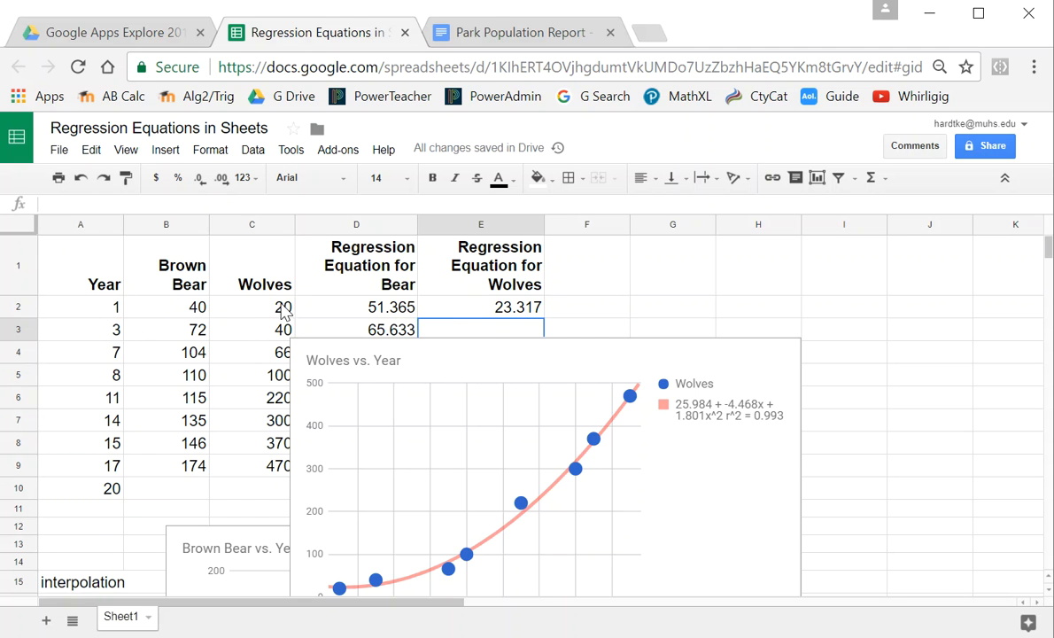
Move the Wolves chart beside the data, clear of columns A to E, and fill the E2 formula down through E10
{"action": "left_click", "coordinate": [619, 369]}
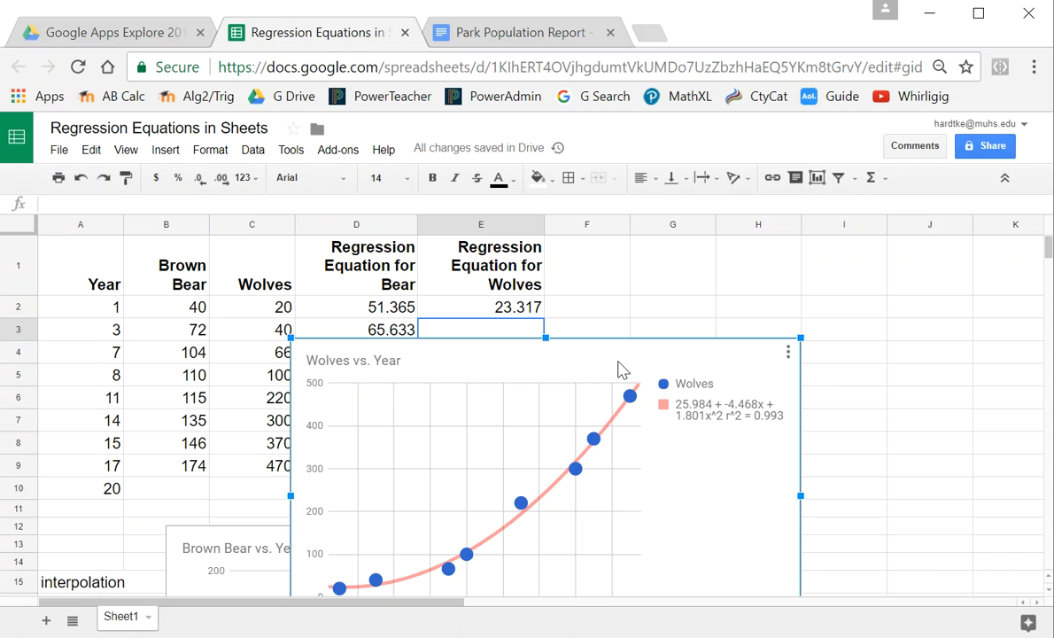
{"action": "left_click_drag", "start_coordinate": [607, 370], "coordinate": [885, 275]}
{"action": "left_click", "coordinate": [488, 314]}
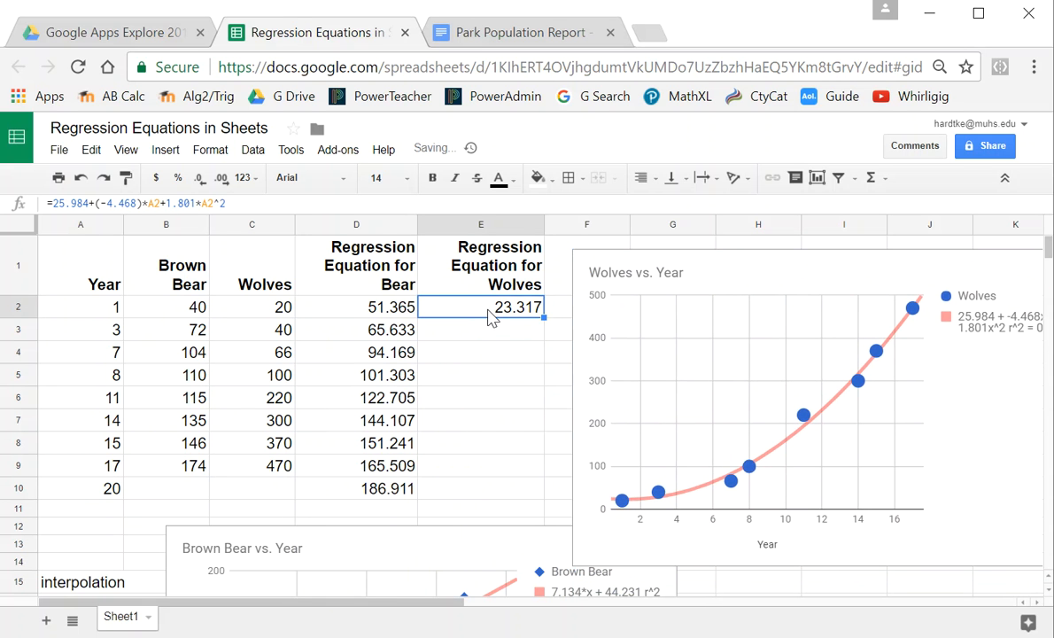
{"action": "left_click_drag", "start_coordinate": [544, 319], "coordinate": [509, 483]}
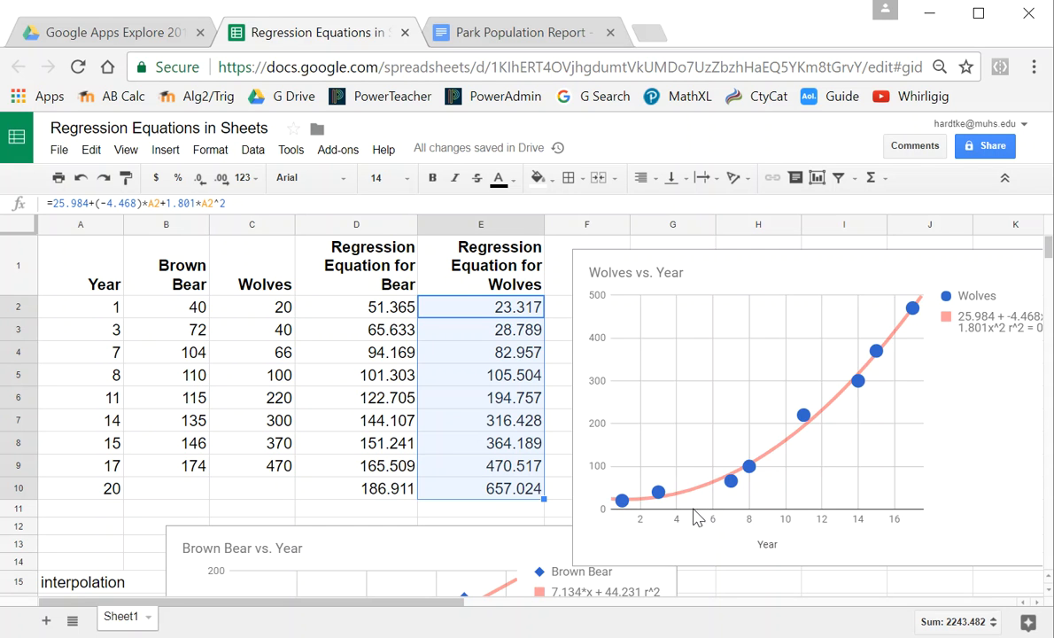
Add year 5 in cell A11 and extend the Bear and Wolves regression formulas from row 10 to row 11
{"action": "left_click", "coordinate": [100, 509]}
{"action": "type", "text": "5"}
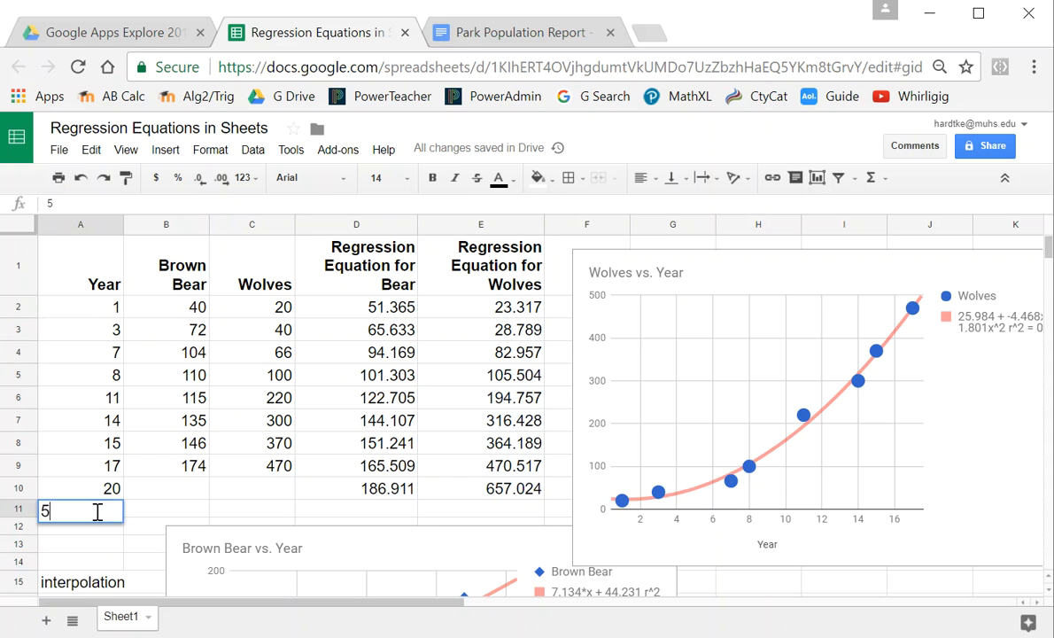
{"action": "key", "text": "Return"}
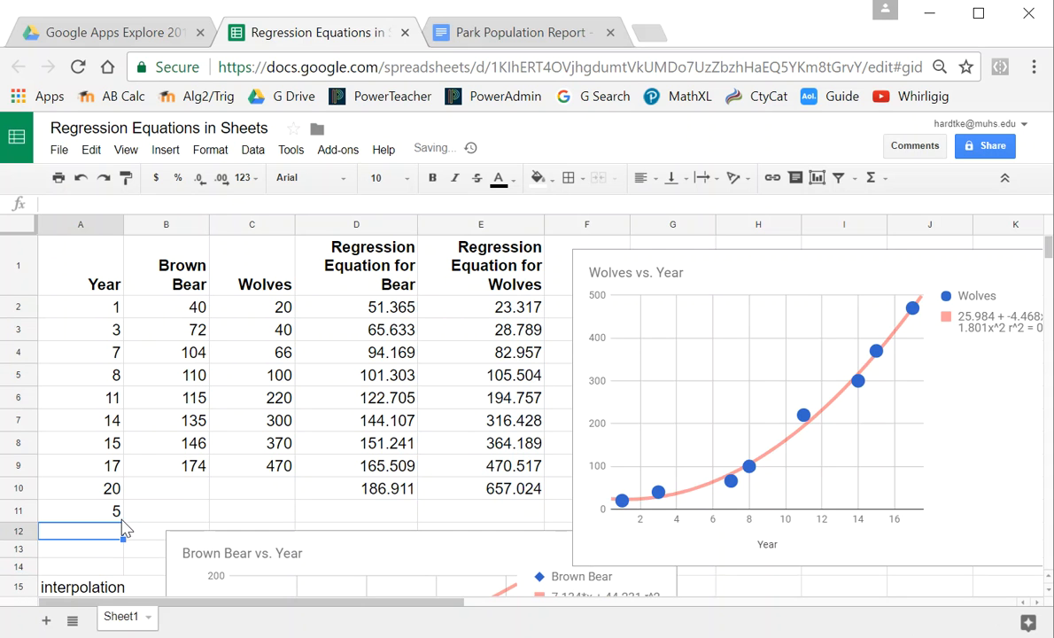
{"action": "left_click", "coordinate": [406, 494]}
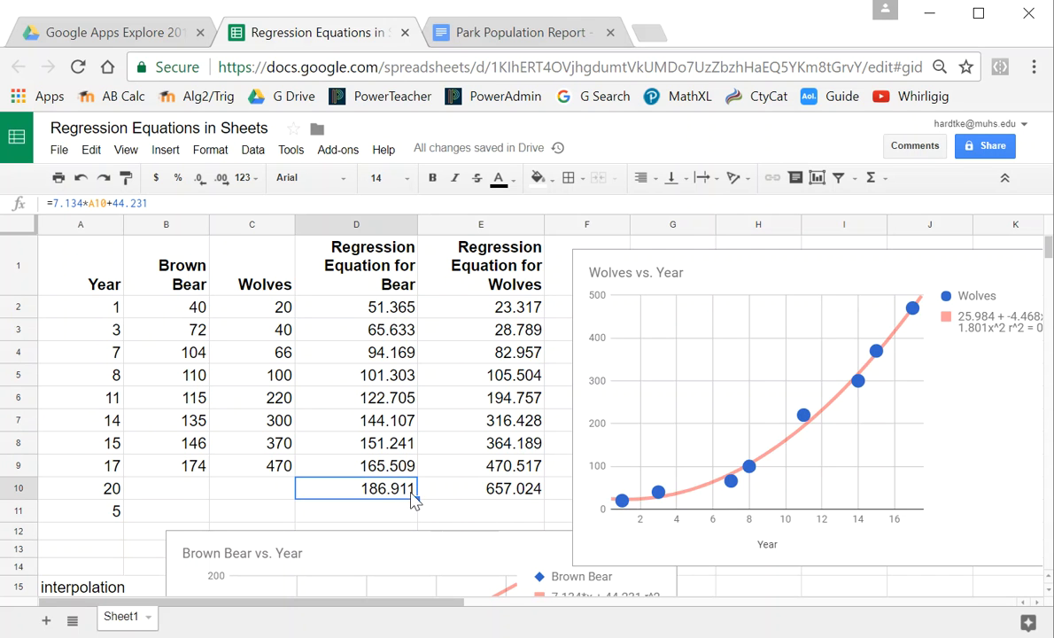
{"action": "left_click_drag", "start_coordinate": [416, 501], "coordinate": [413, 523]}
{"action": "left_click", "coordinate": [532, 495]}
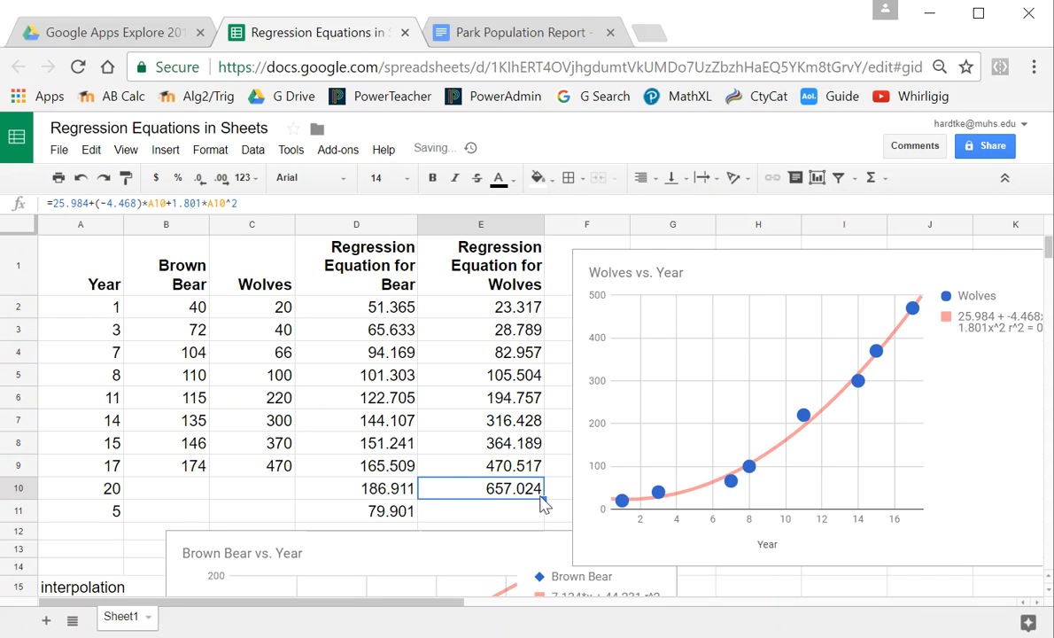
{"action": "left_click_drag", "start_coordinate": [545, 496], "coordinate": [545, 522]}
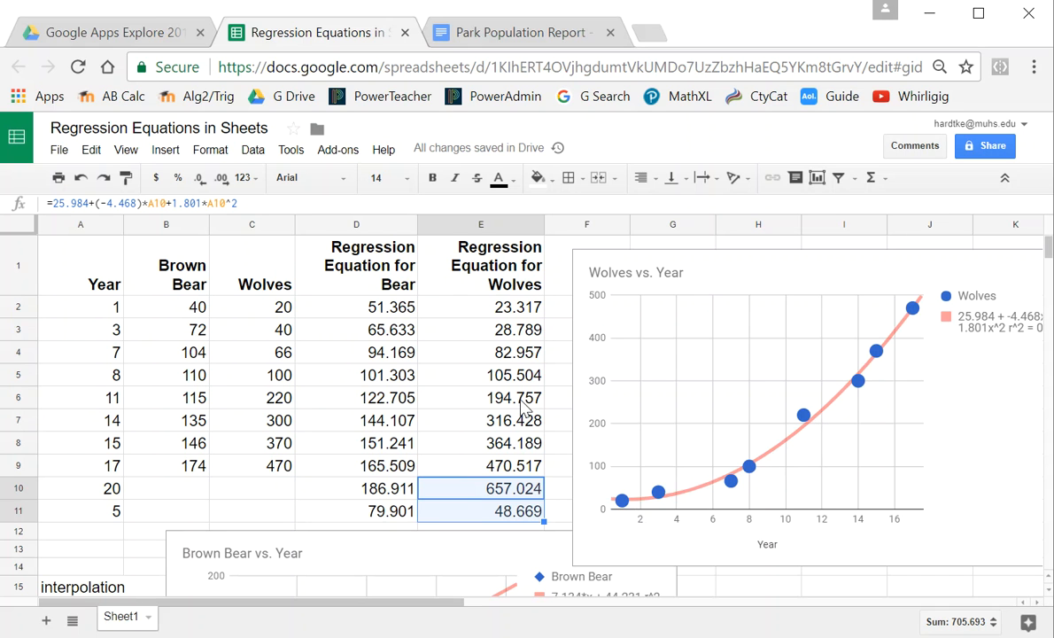
Move the Wolves chart below the data rows, beside the Brown Bear chart, and leave the chart editor
{"action": "left_click", "coordinate": [560, 316]}
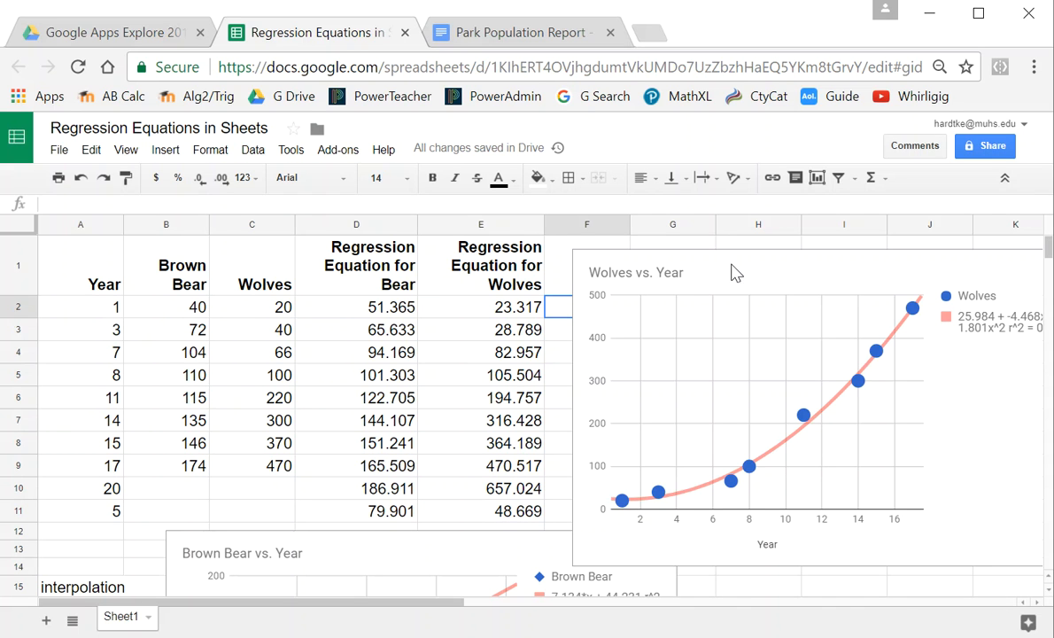
{"action": "left_click", "coordinate": [709, 284]}
{"action": "double_click", "coordinate": [707, 284]}
{"action": "left_click_drag", "start_coordinate": [697, 276], "coordinate": [802, 545]}
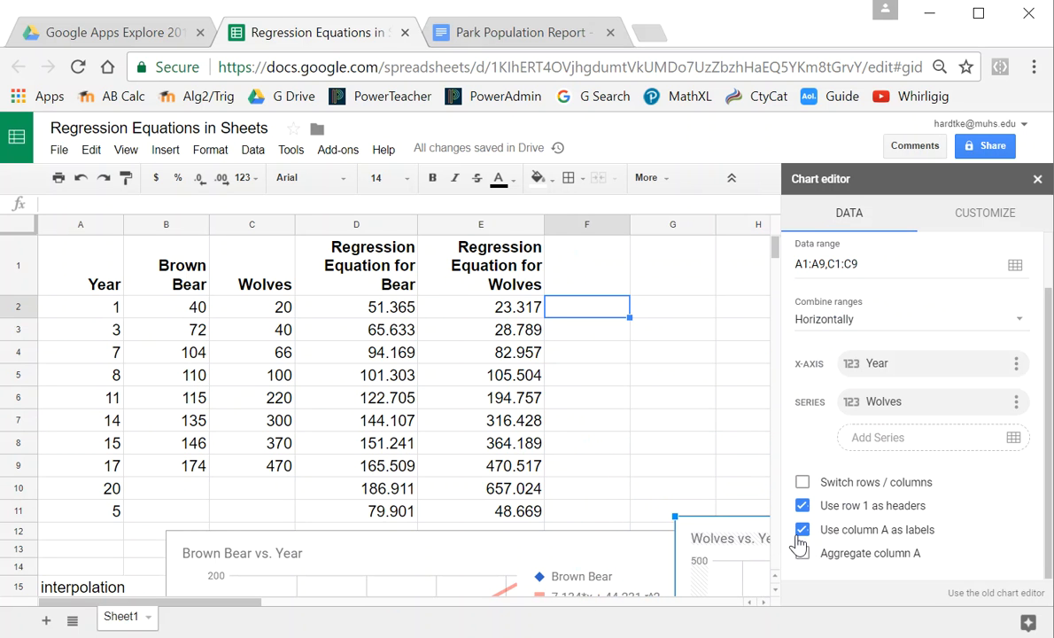
{"action": "left_click", "coordinate": [585, 516]}
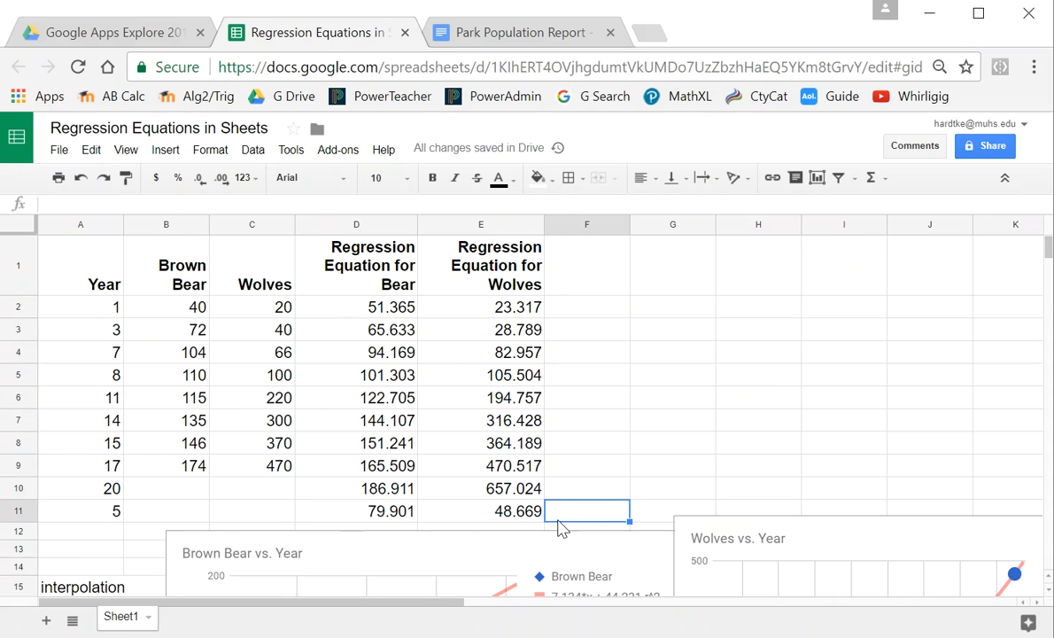
Copy the "interpolation" label from A15 to F11 and enter "extrapolation" in F10
{"action": "left_click", "coordinate": [62, 594]}
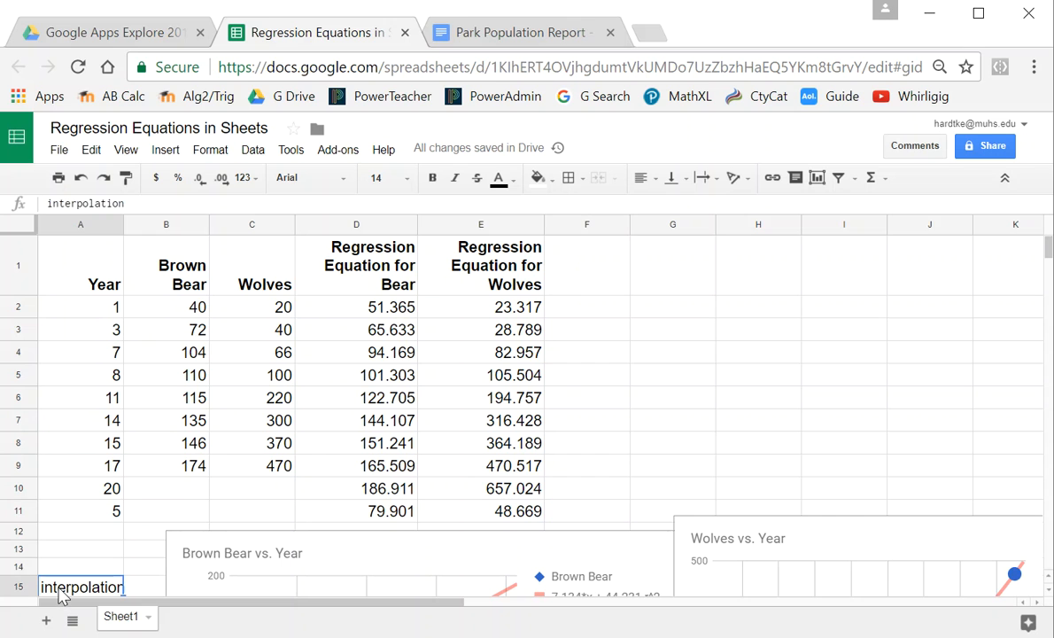
{"action": "left_click", "coordinate": [574, 523]}
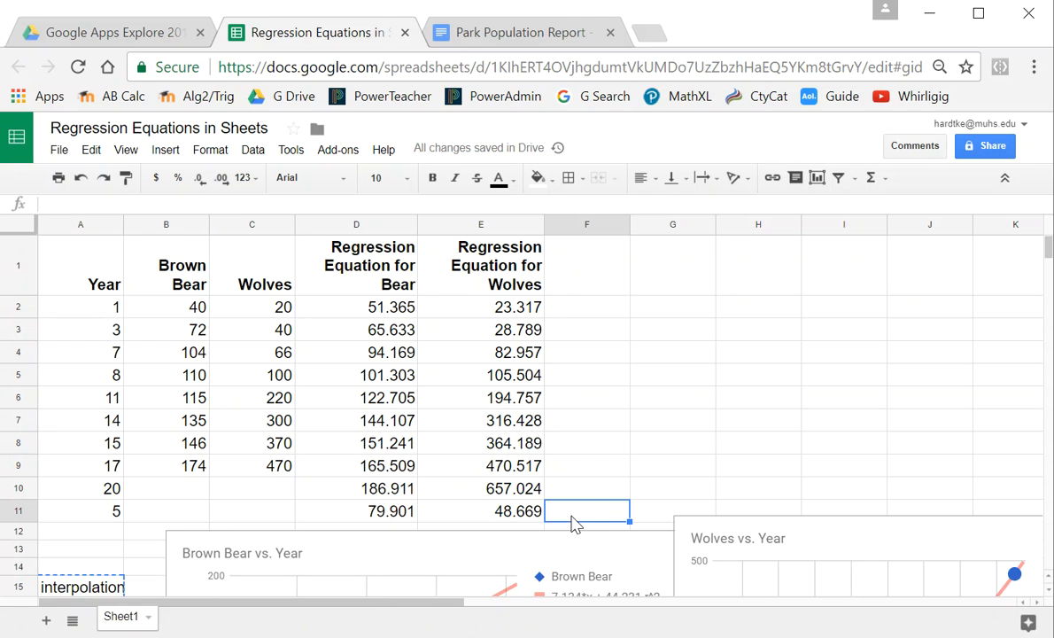
{"action": "type", "text": "interpolation"}
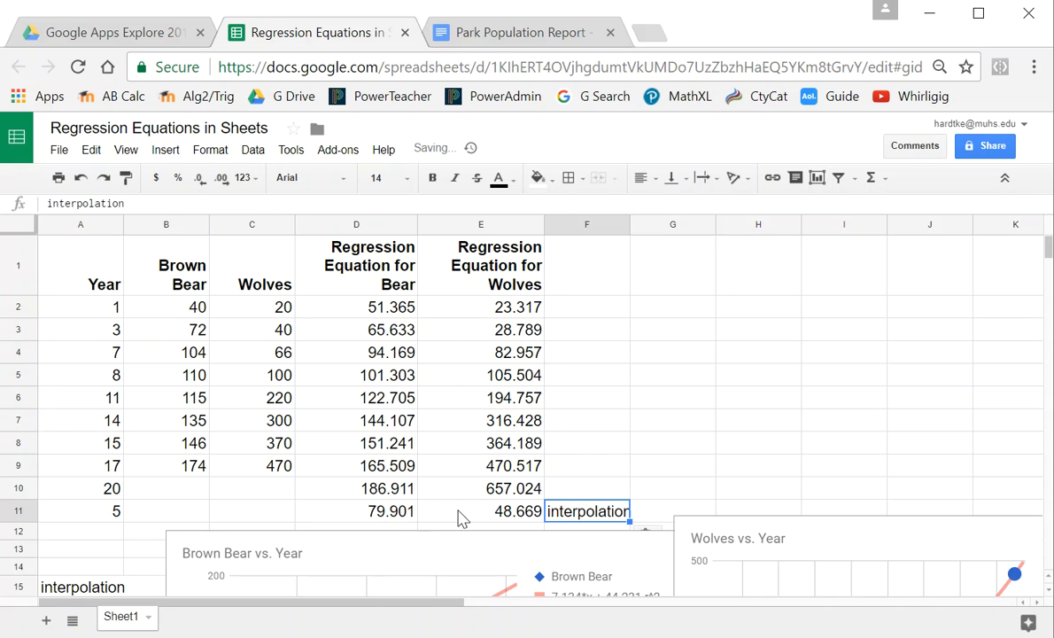
{"action": "left_click", "coordinate": [600, 496]}
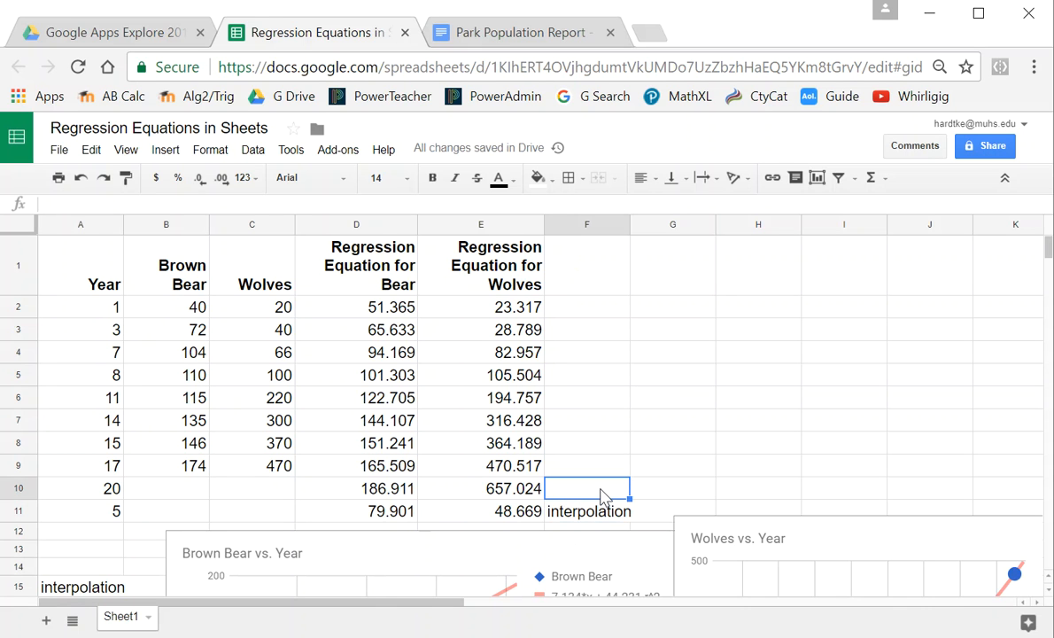
{"action": "type", "text": "extrapolation"}
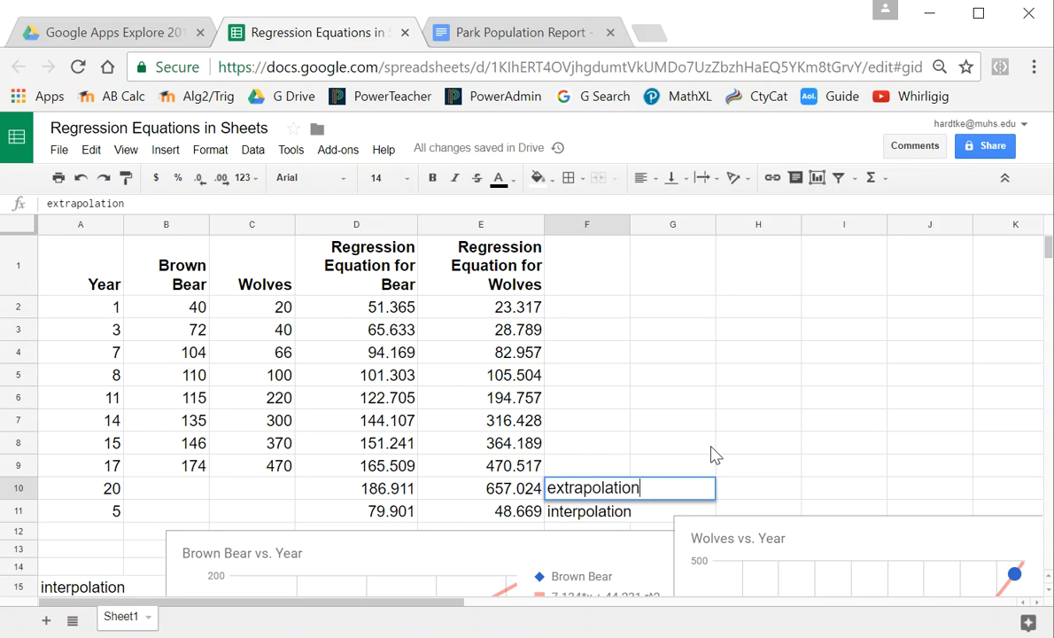
{"action": "left_click", "coordinate": [708, 446]}
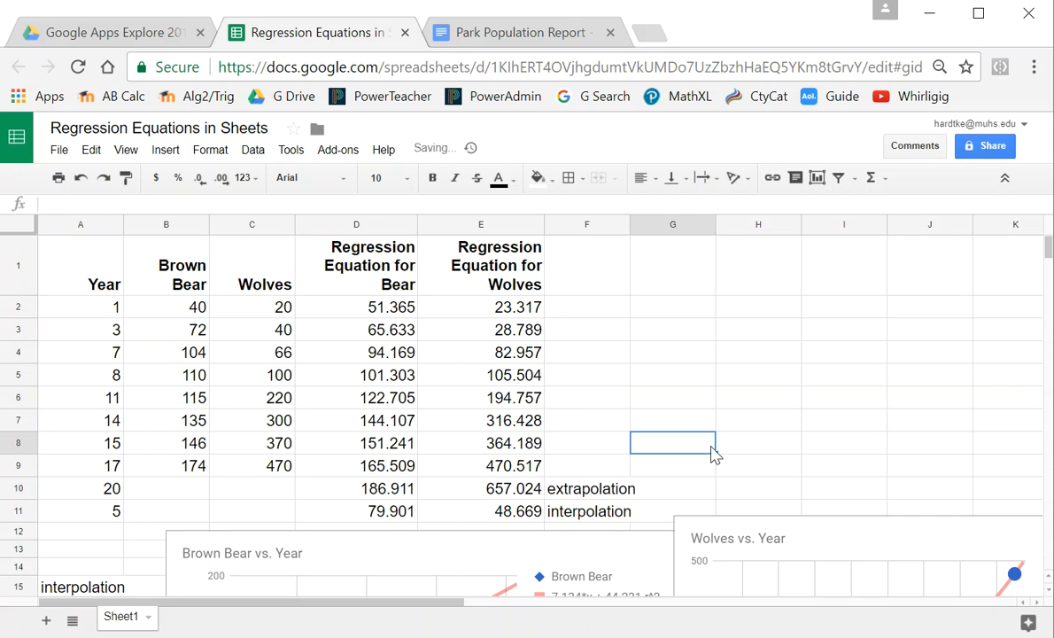